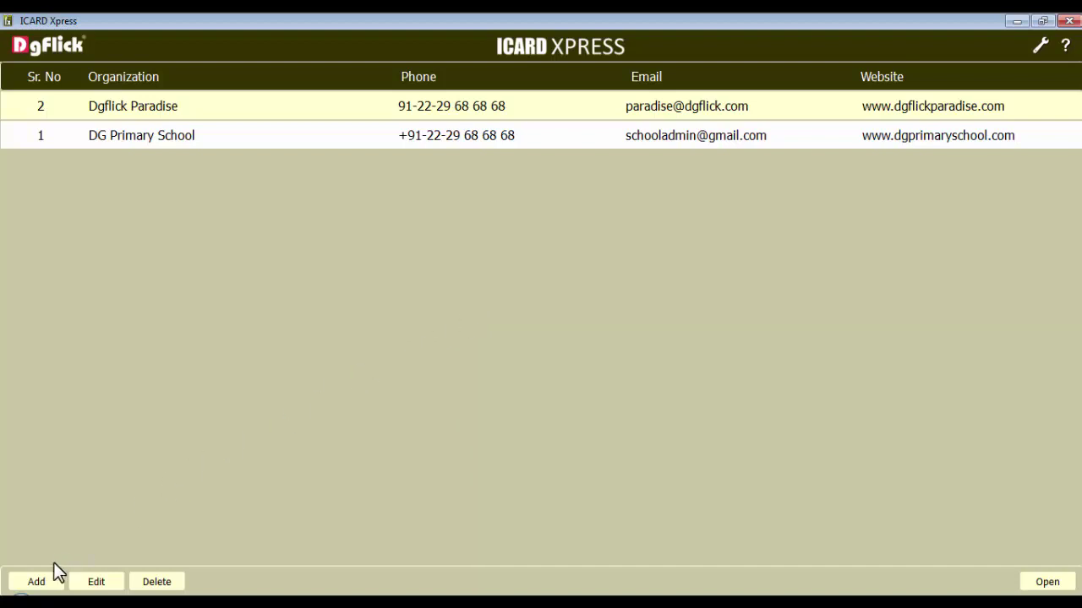
Step: Add a new organization named "Dgflick Solution PVT LTD" and fill in its postal address
left_click(31, 583)
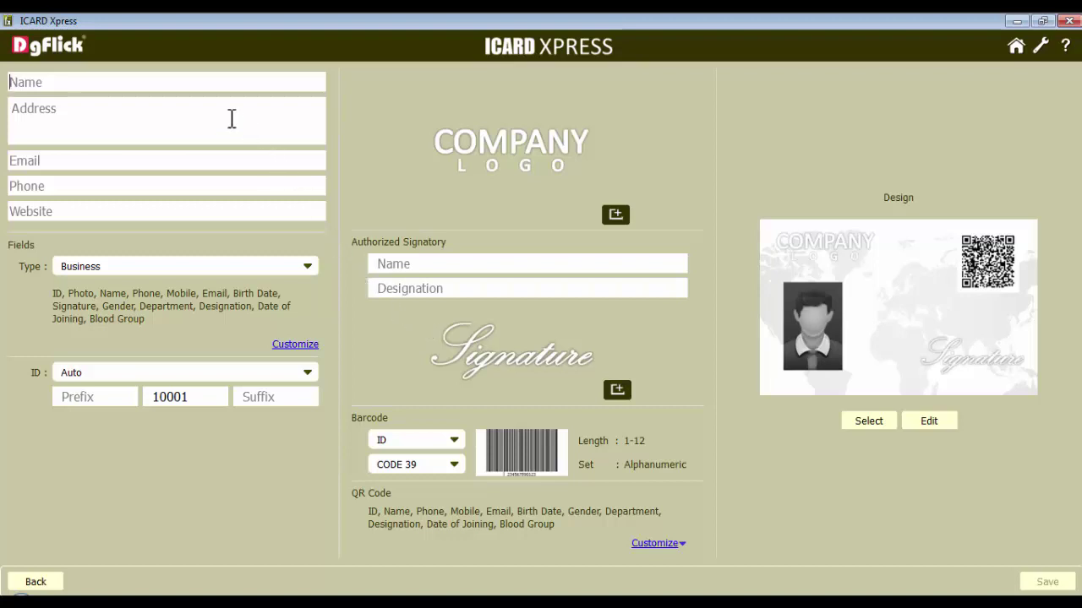
type("Dgflick Solution PVT LTD")
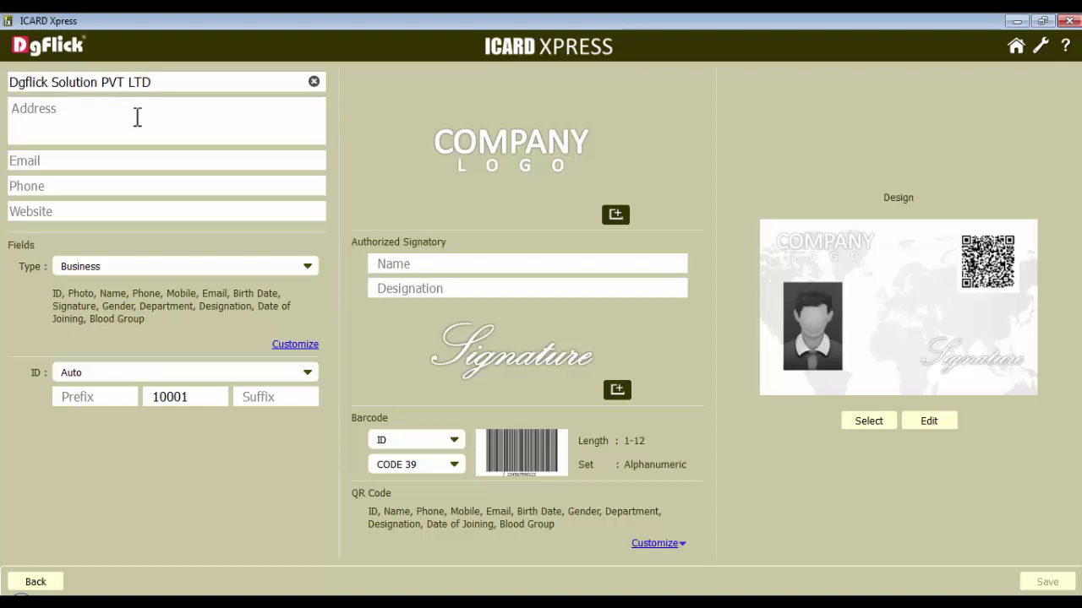
left_click(137, 117)
type("DgFlick Solutions Pvt. Ltd.  203/204, Shreeji Arcade,  M.G. Road, Borivali (E), Mumbai - 400066,  Maharashtra, India.")
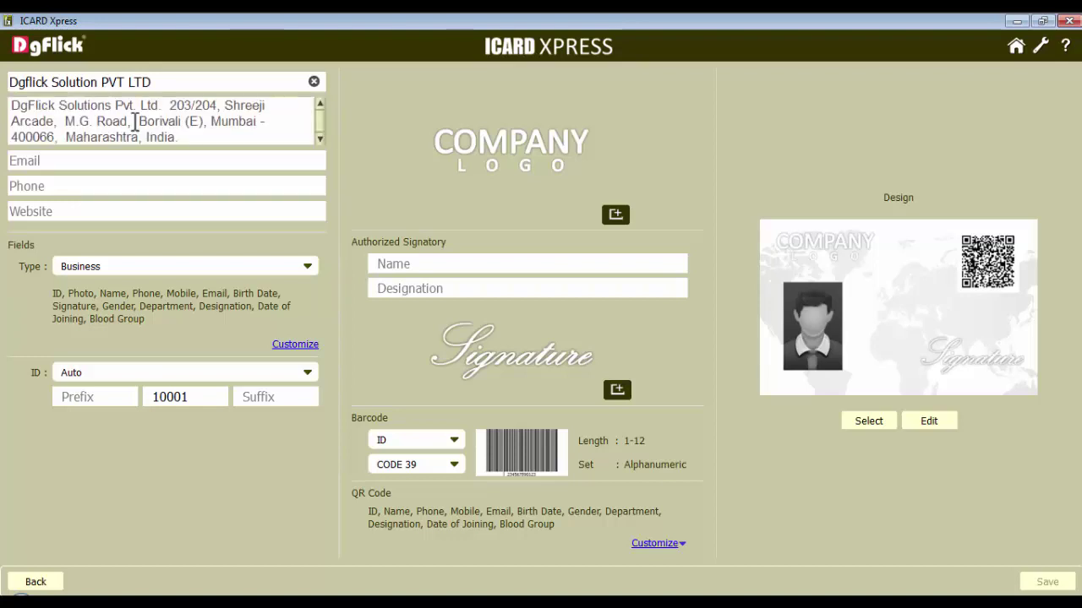
left_click(155, 160)
key("ctrl+v")
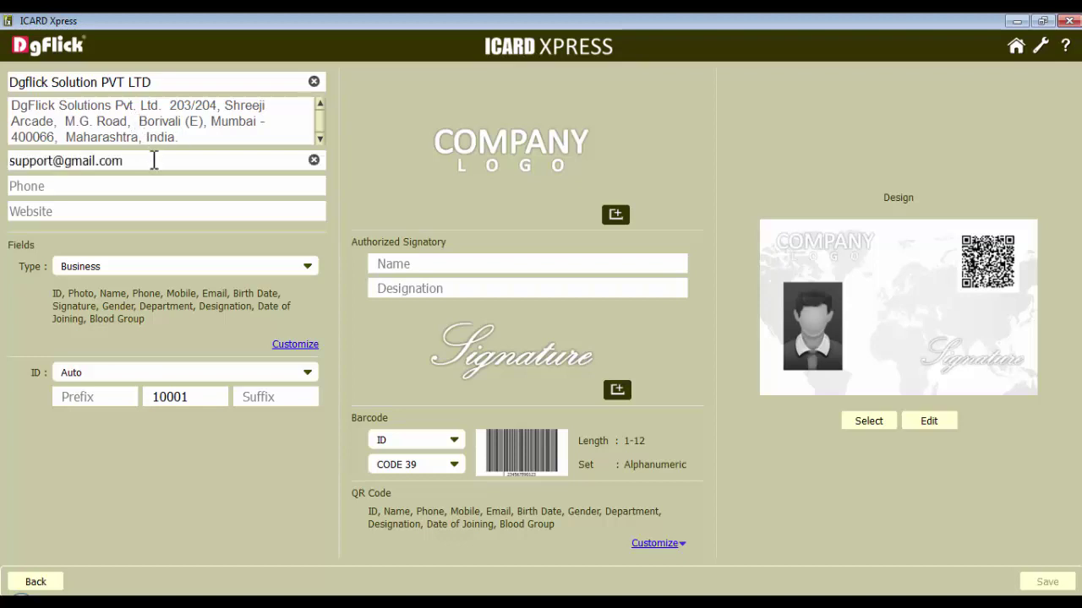
left_click(171, 189)
key("ctrl+v")
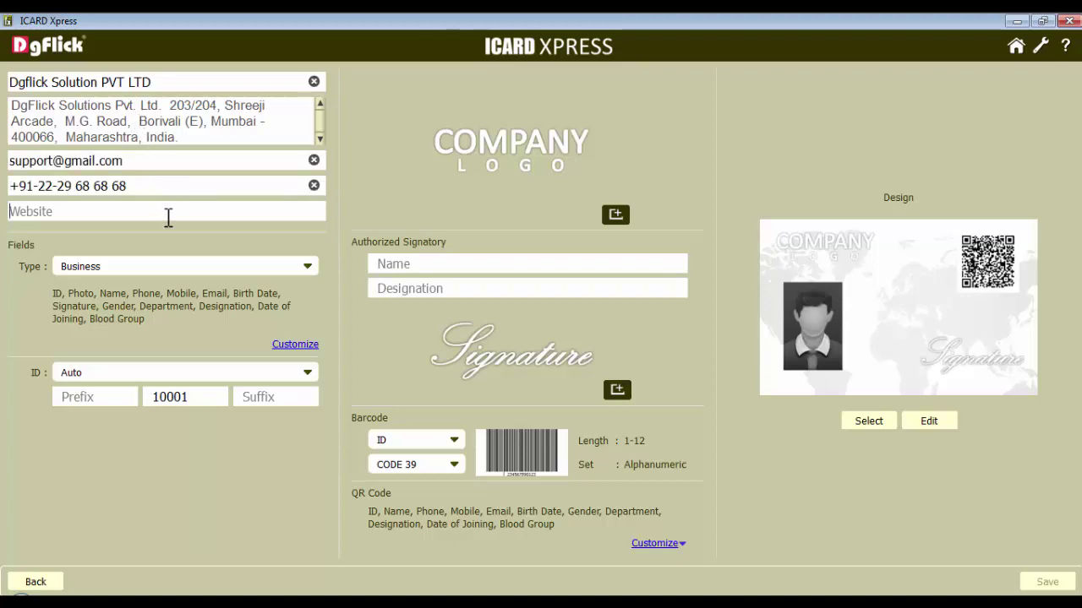
left_click(169, 217)
type("www.dgflick.com")
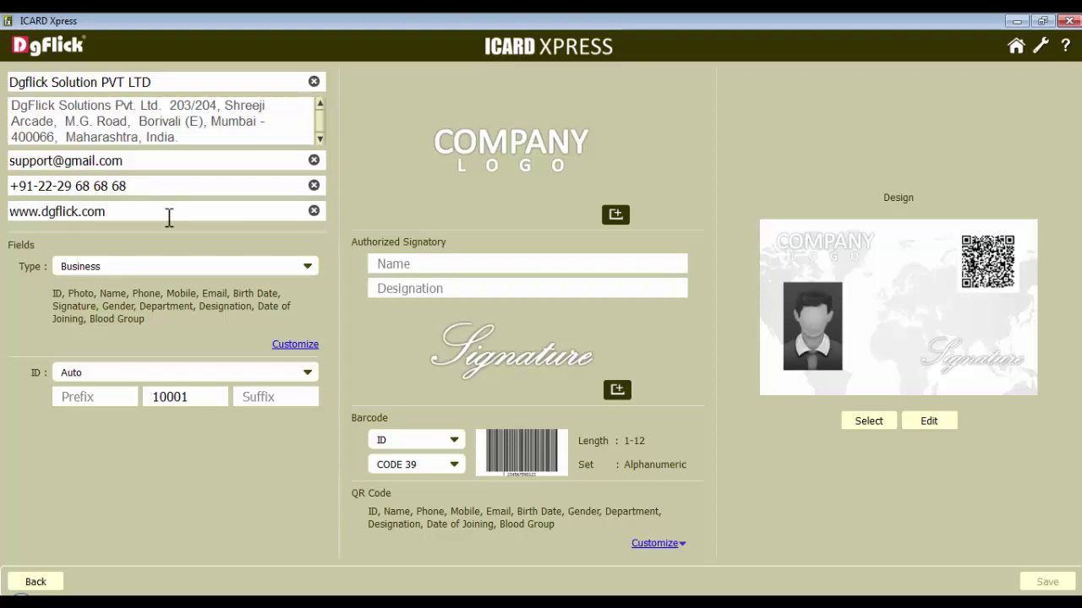
Step: Choose the Business field type and customize its fixed fields, with Address enabled and Phone disabled
left_click(262, 269)
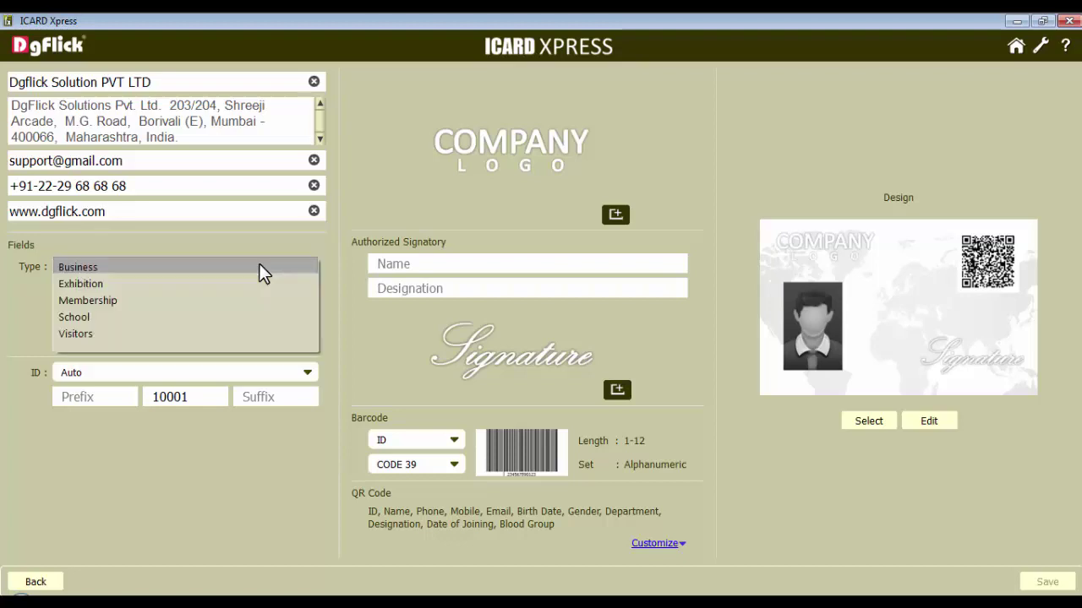
left_click(83, 267)
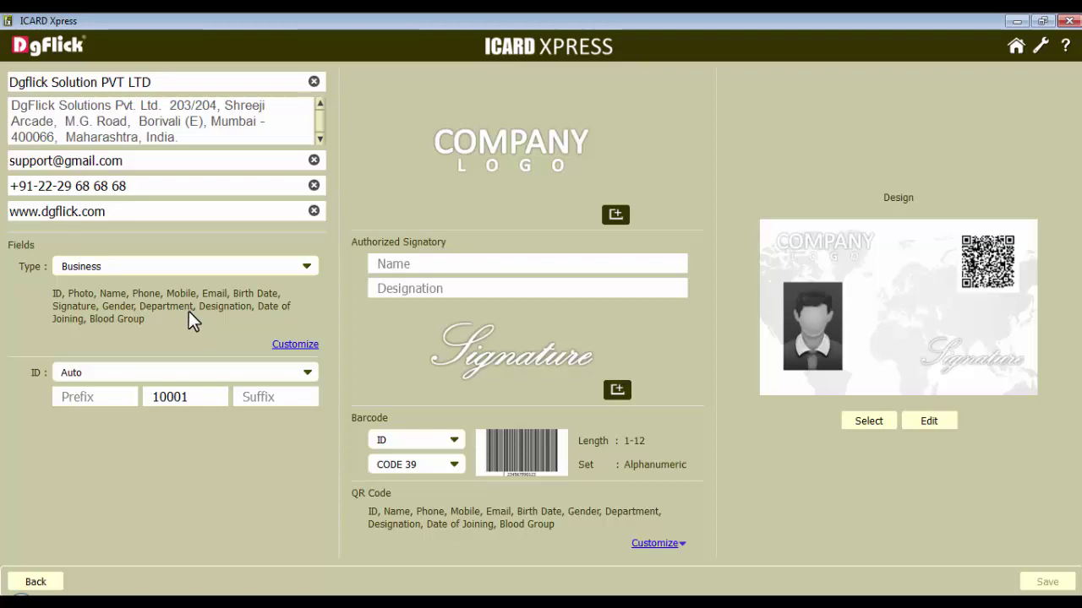
left_click(295, 346)
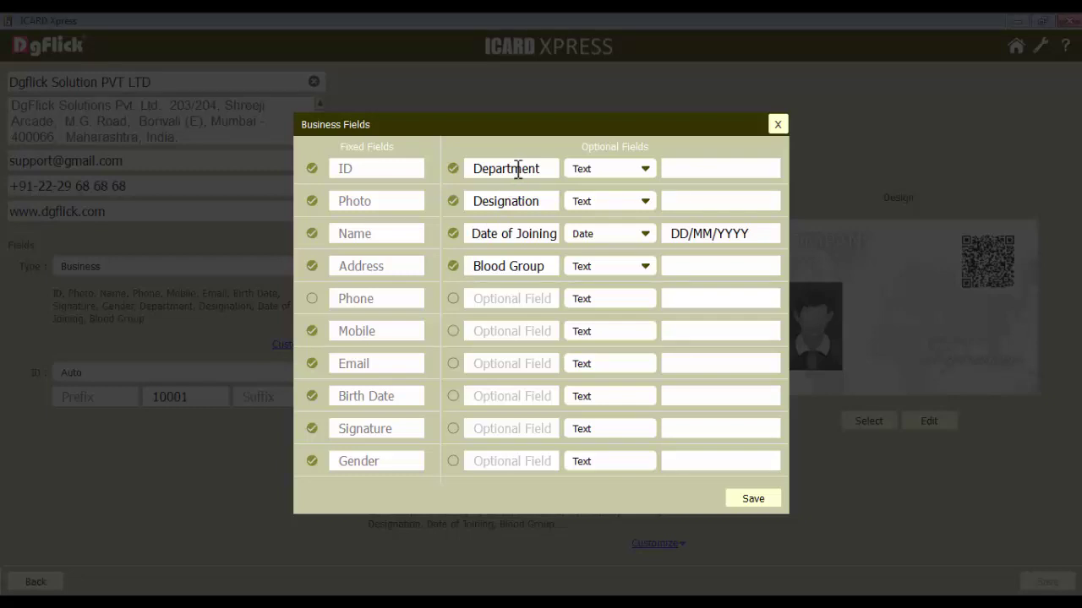
Step: Make the Department field a list with the items Software Development, Testing, Support and Web Designing, and save the business fields
left_click(646, 167)
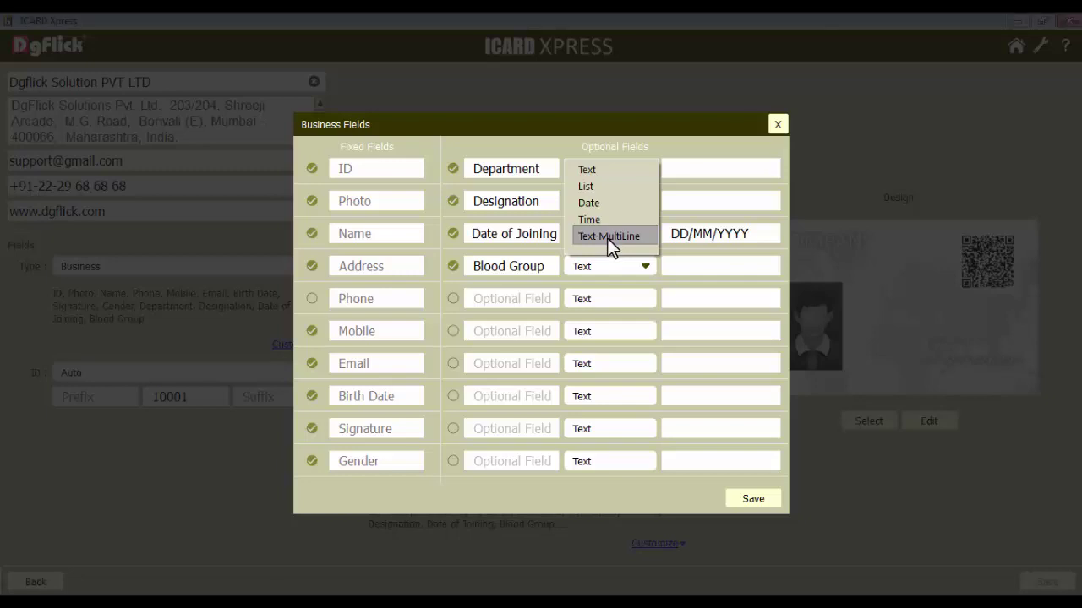
left_click(586, 187)
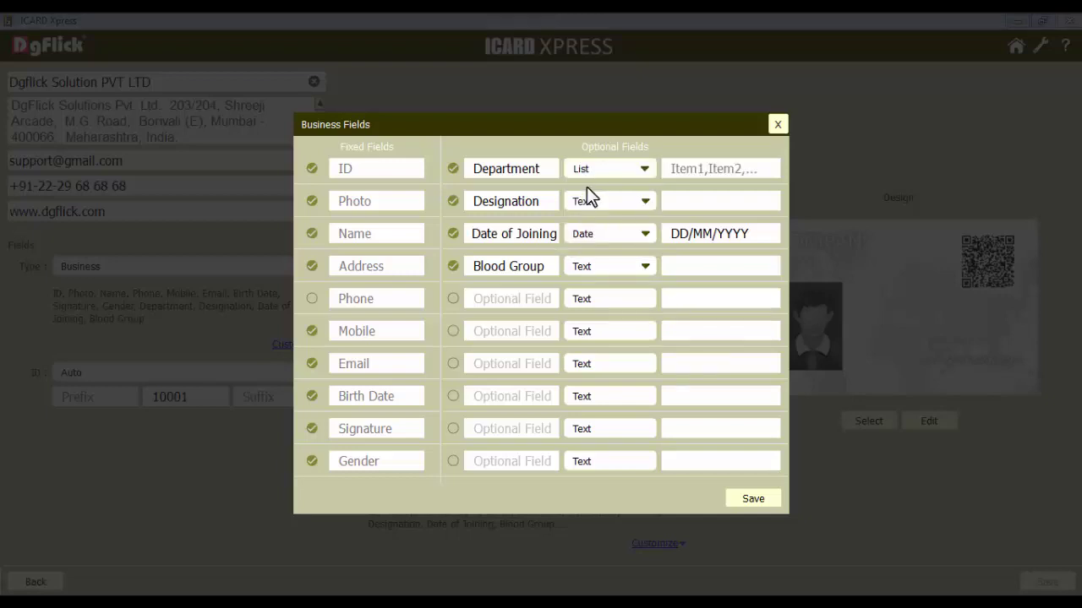
left_click(706, 168)
type("Software D")
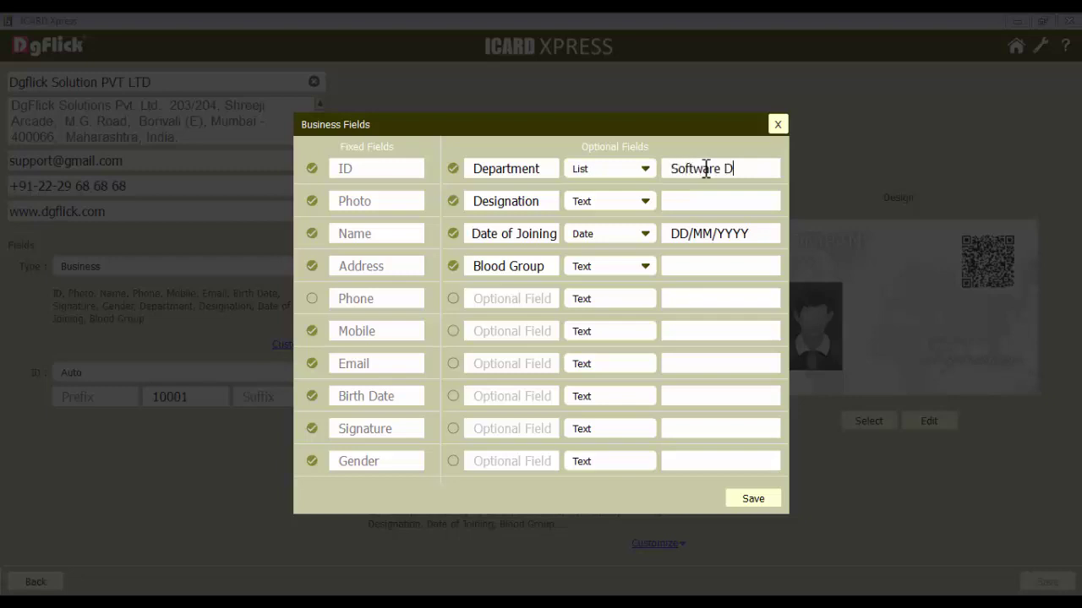
type("evelopment,")
type("Testing")
type(",")
type("Support,Web Designing,")
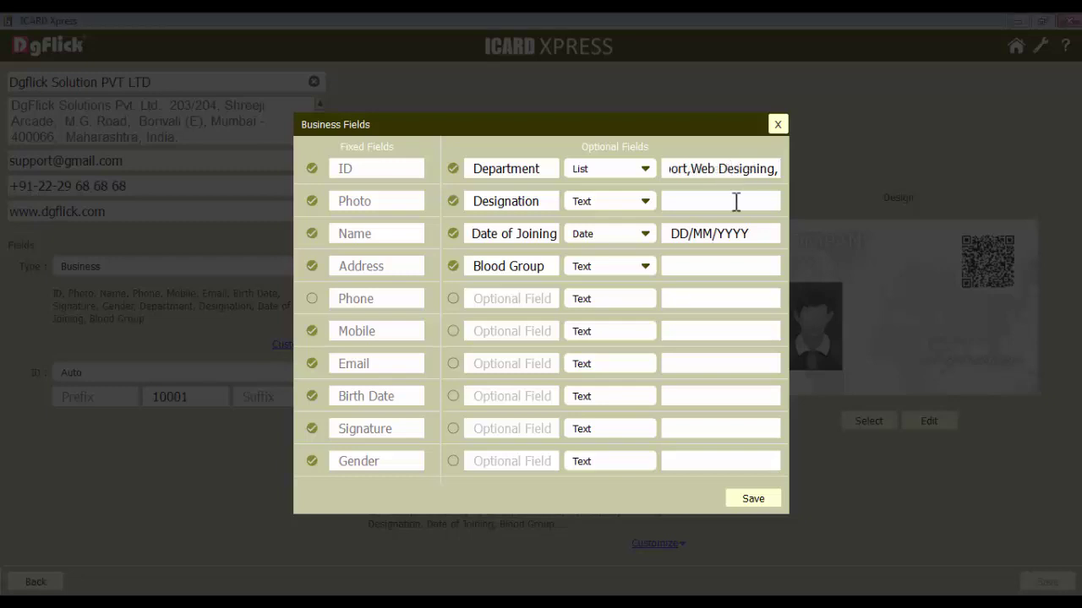
left_click(757, 501)
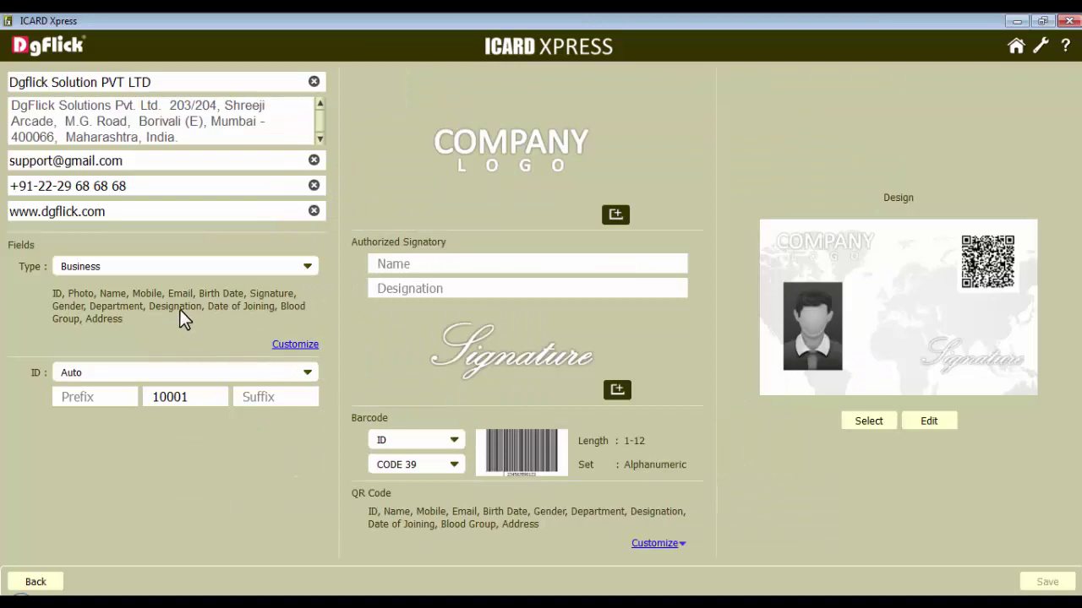
Step: Switch the ID numbering to Manual and back to Auto
left_click(185, 373)
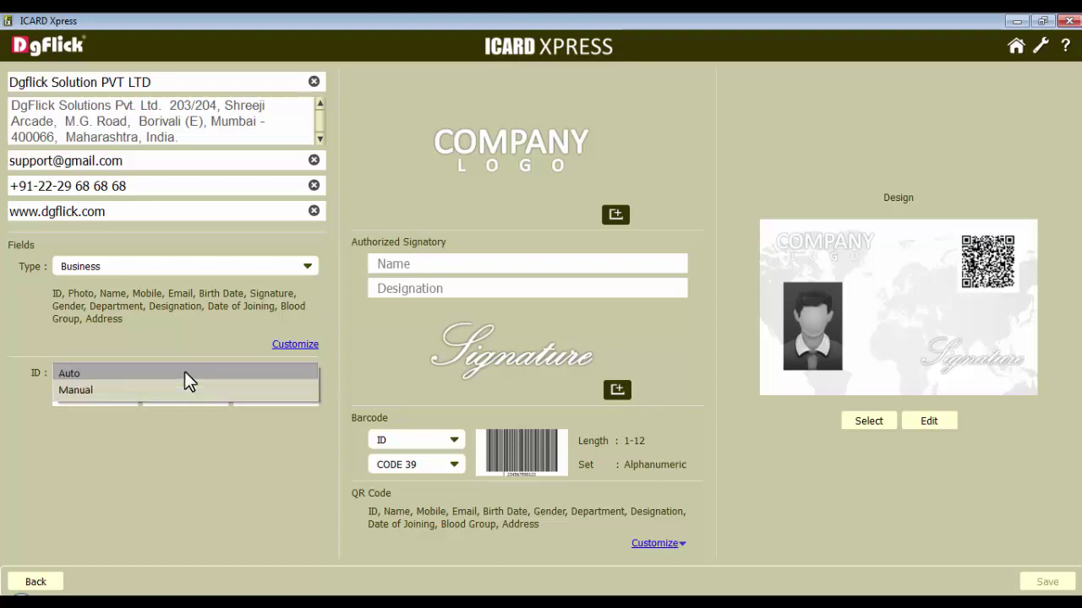
left_click(85, 393)
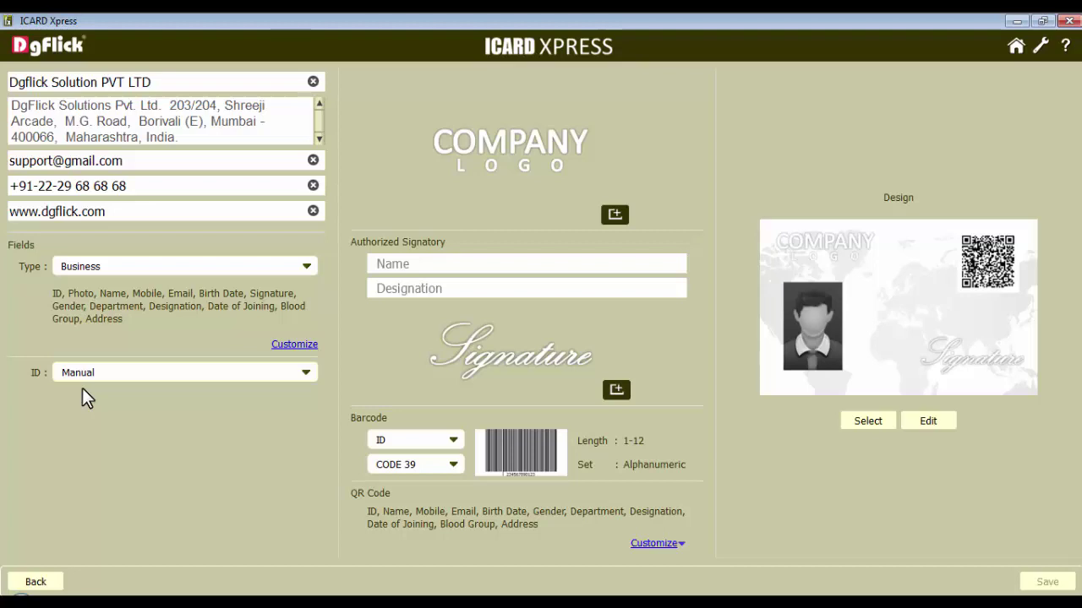
left_click(158, 370)
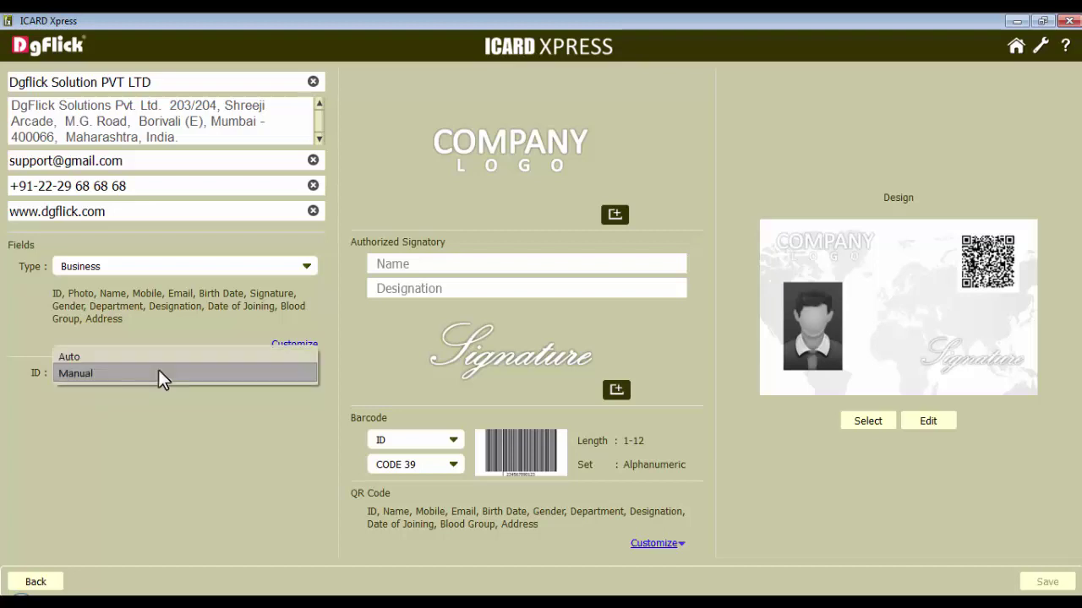
left_click(72, 356)
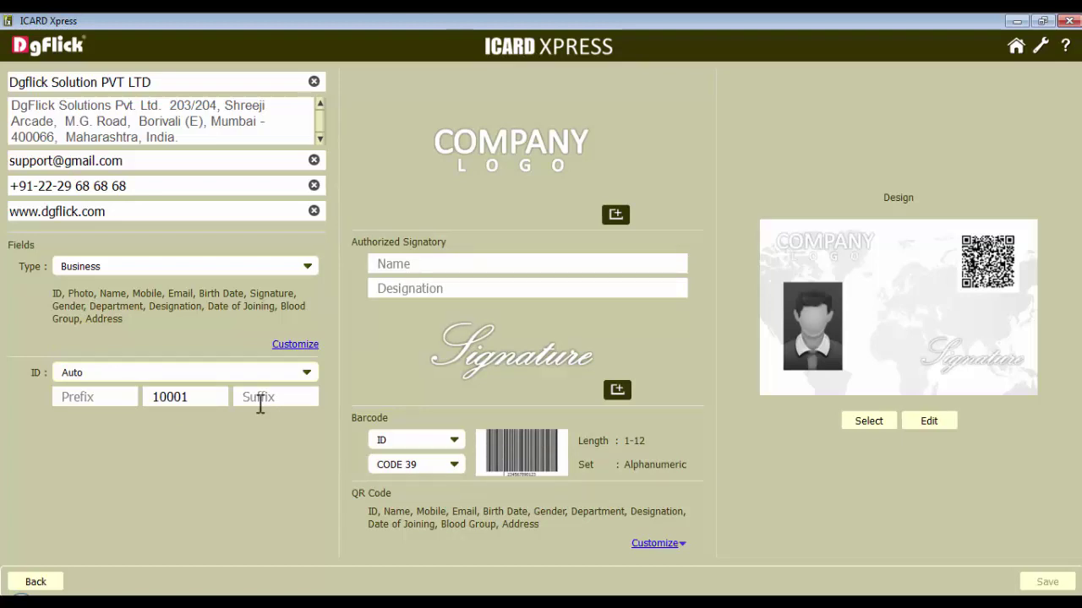
Step: Set the automatic ID's prefix to DG_ and its suffix to _2015
left_click(87, 398)
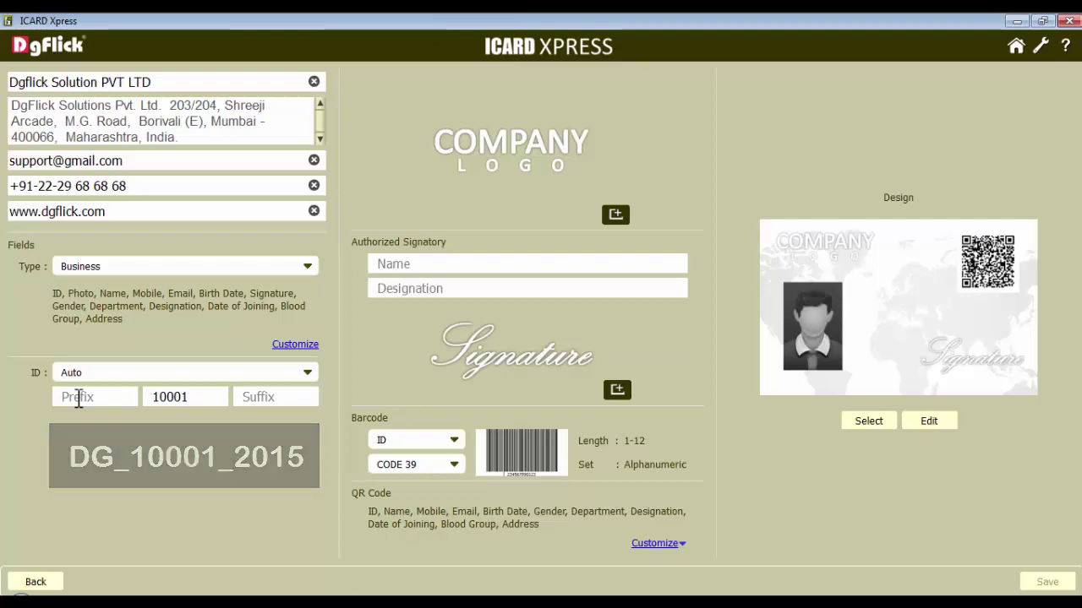
type("DG_")
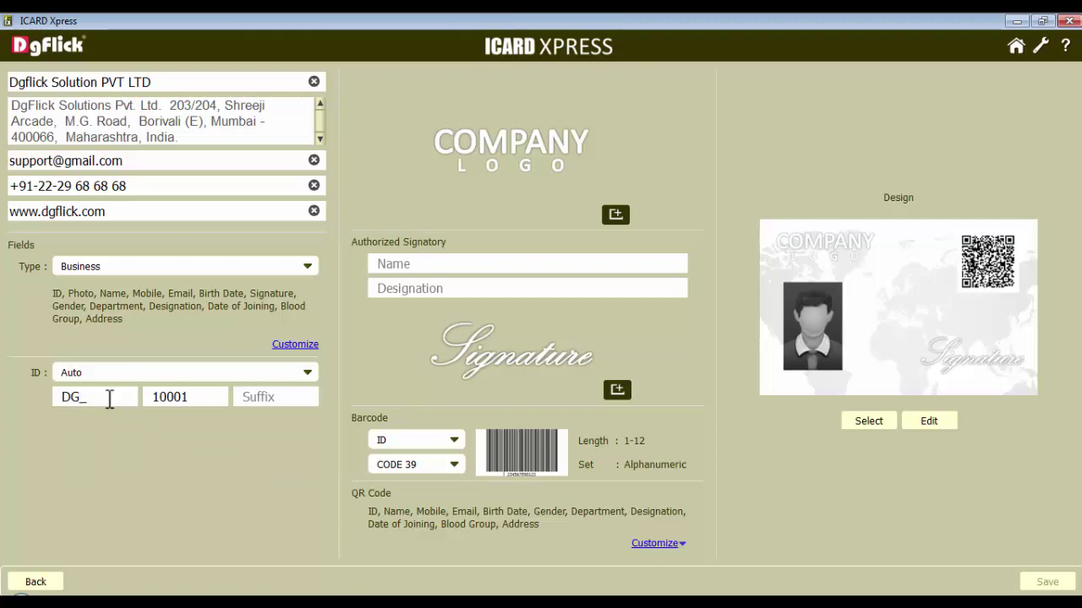
left_click(249, 398)
type("2015")
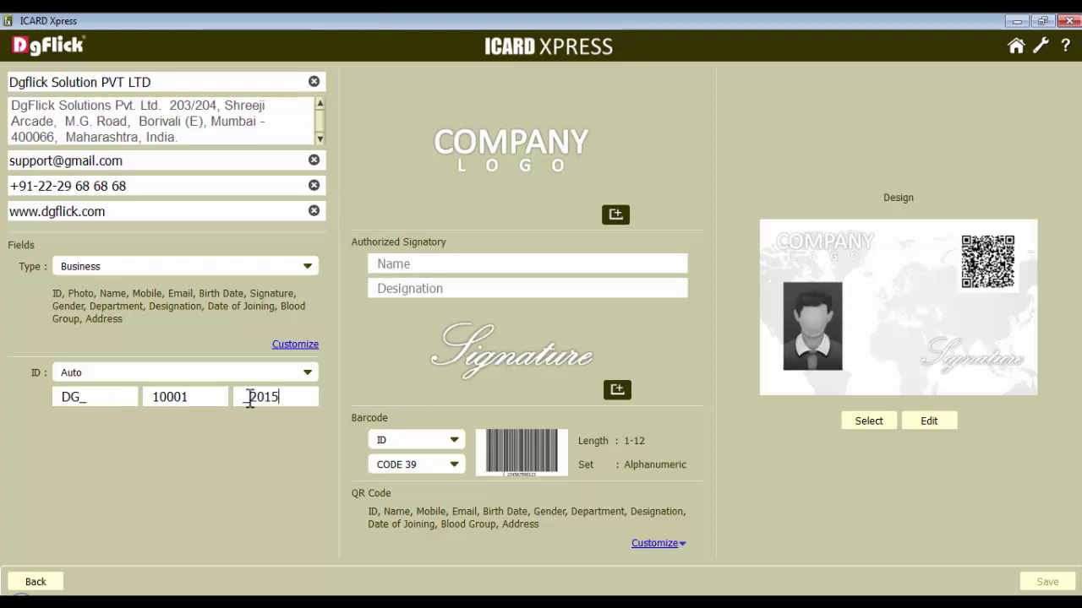
left_click(250, 397)
type("_")
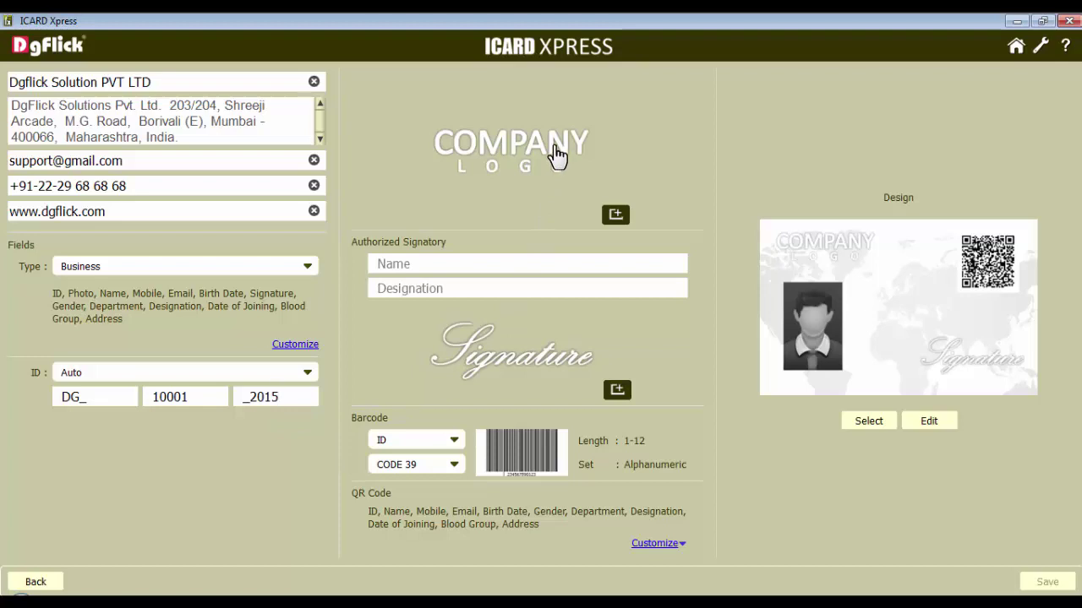
Step: Add the DGFLICK LOGOcopy image from the E:\Logo folder as the company logo
left_click(622, 215)
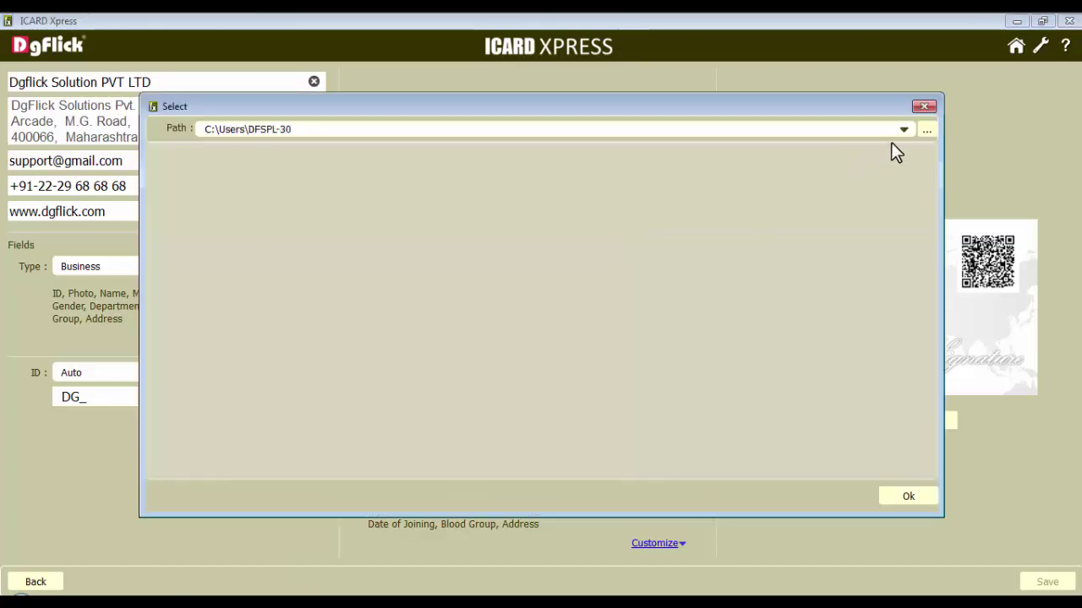
left_click(927, 131)
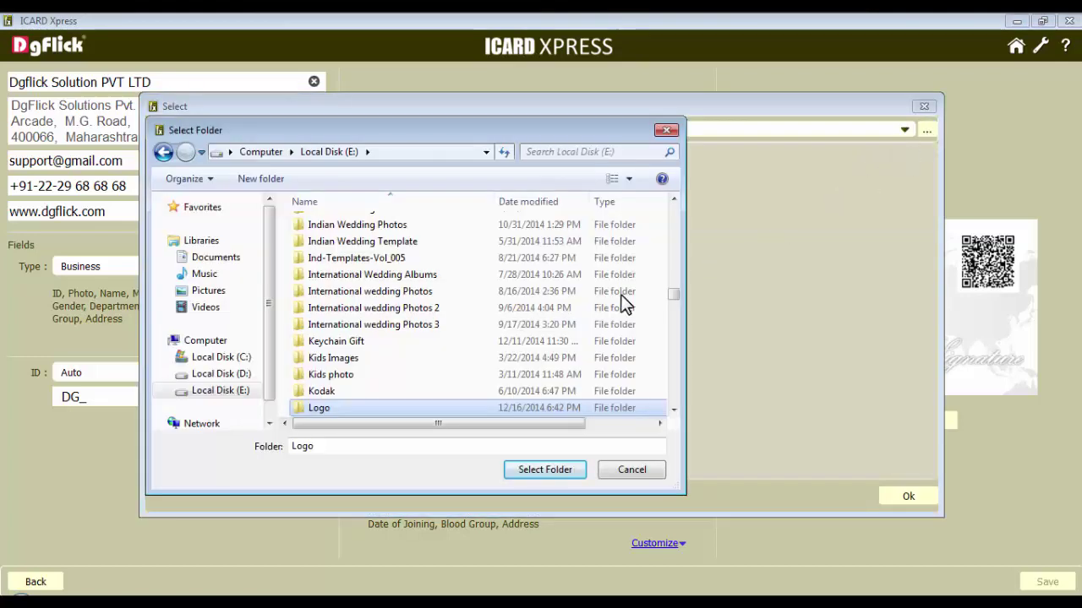
double_click(312, 409)
left_click(544, 470)
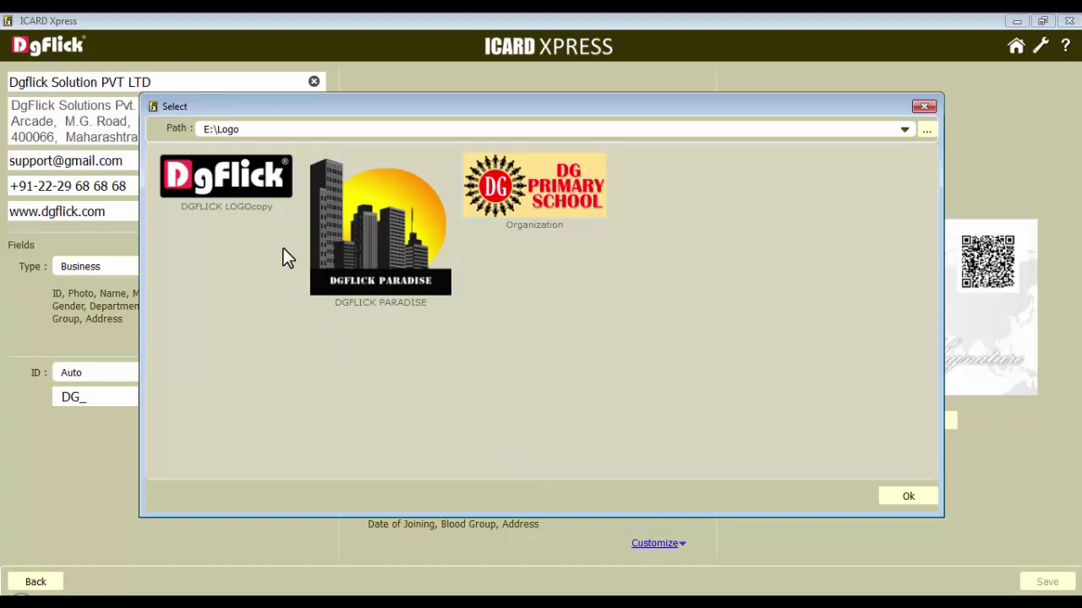
left_click(229, 174)
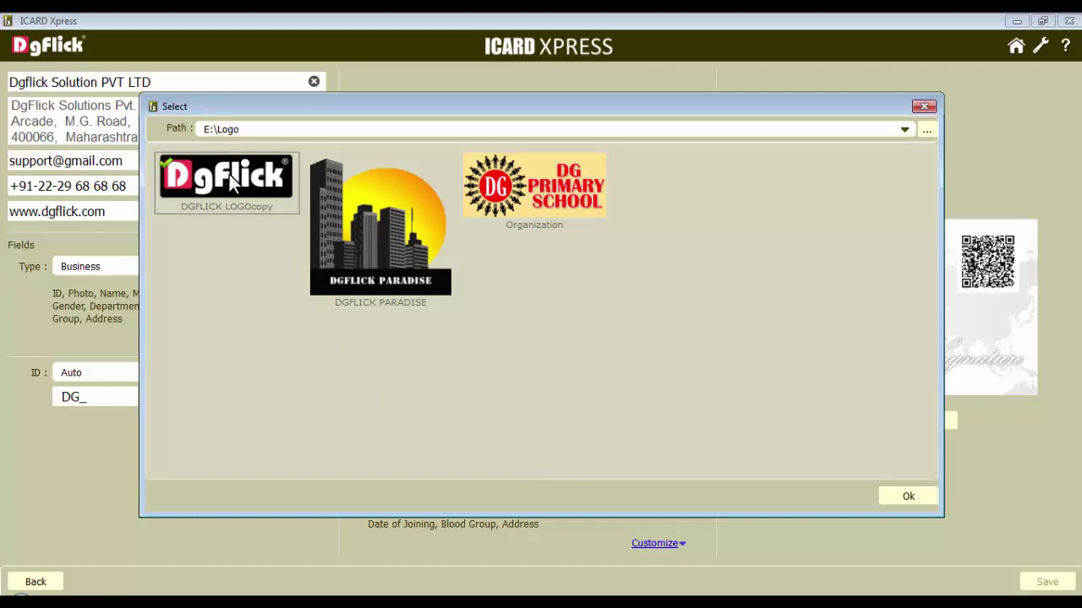
left_click(909, 497)
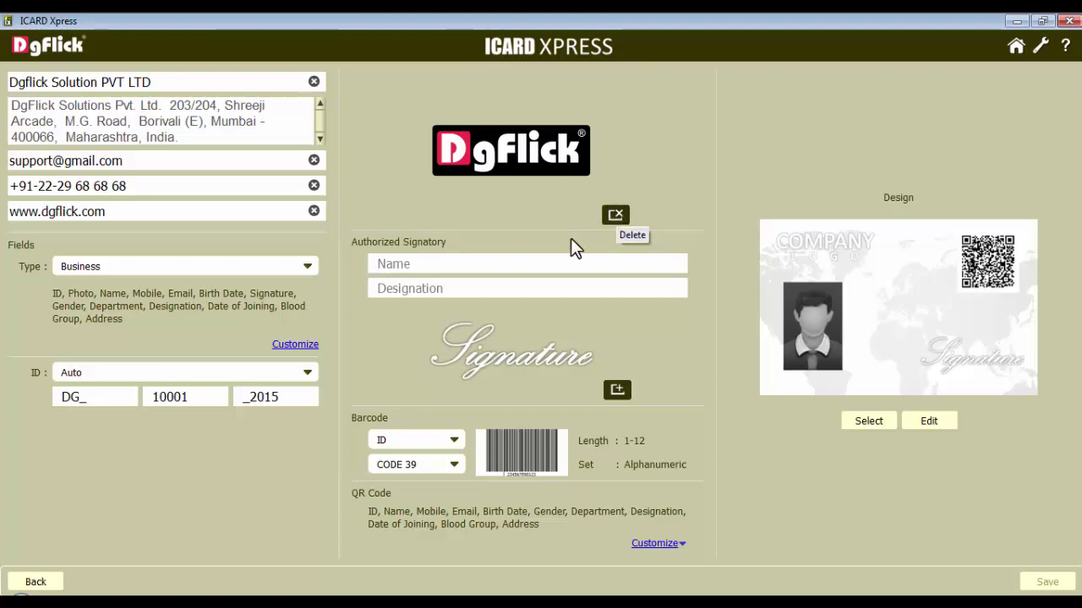
Step: Enter the authorized signatory's full name and set the designation to CEO
left_click(416, 269)
type("M.K.Liverpool")
left_click(468, 287)
type("CEO")
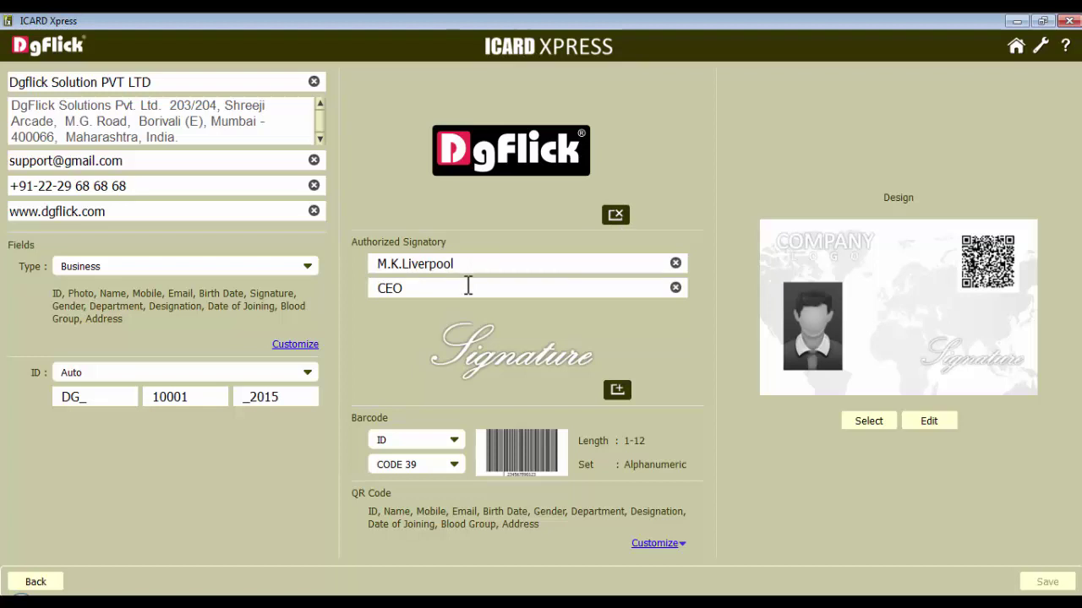
Step: Add the Authority image from the E:\ID Cards Sign folder as the authorized signatory's signature
left_click(617, 388)
left_click(252, 193)
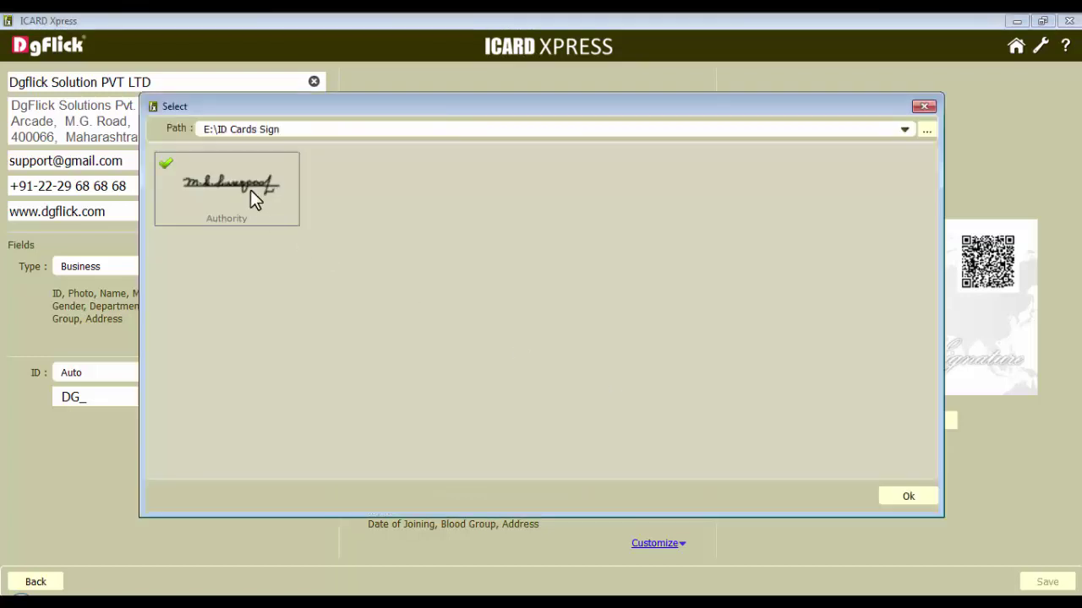
left_click(909, 496)
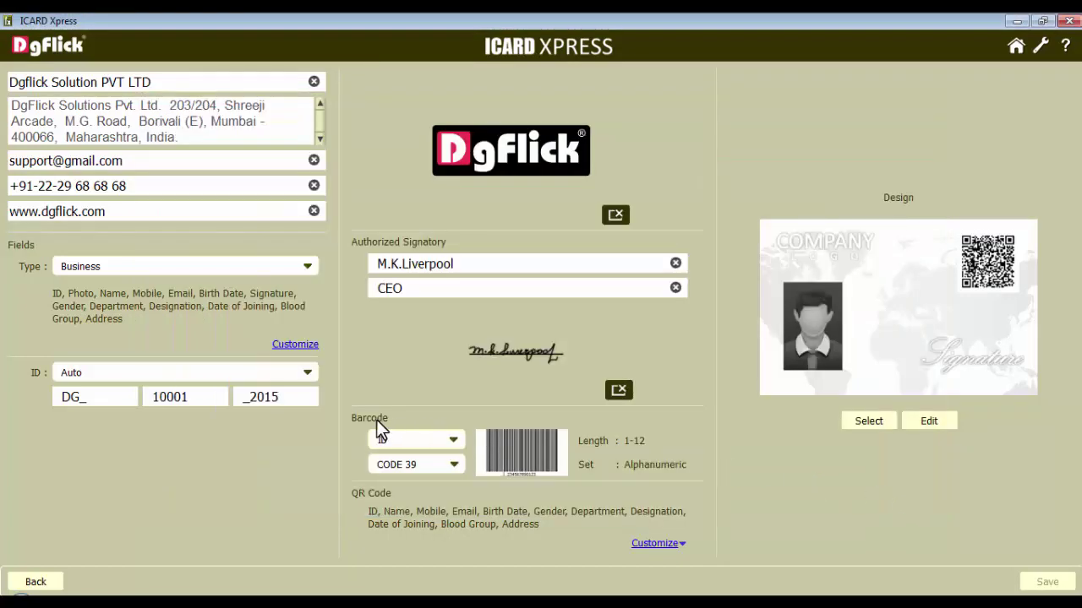
Step: Base the barcode on the ID field and use the CODE 39 barcode type
left_click(453, 442)
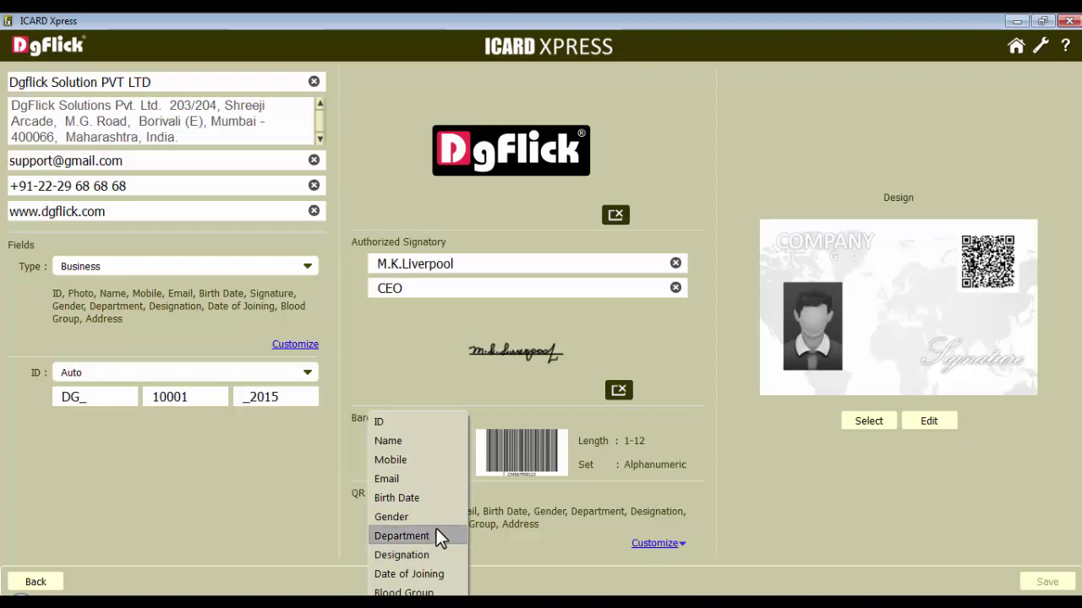
left_click(424, 422)
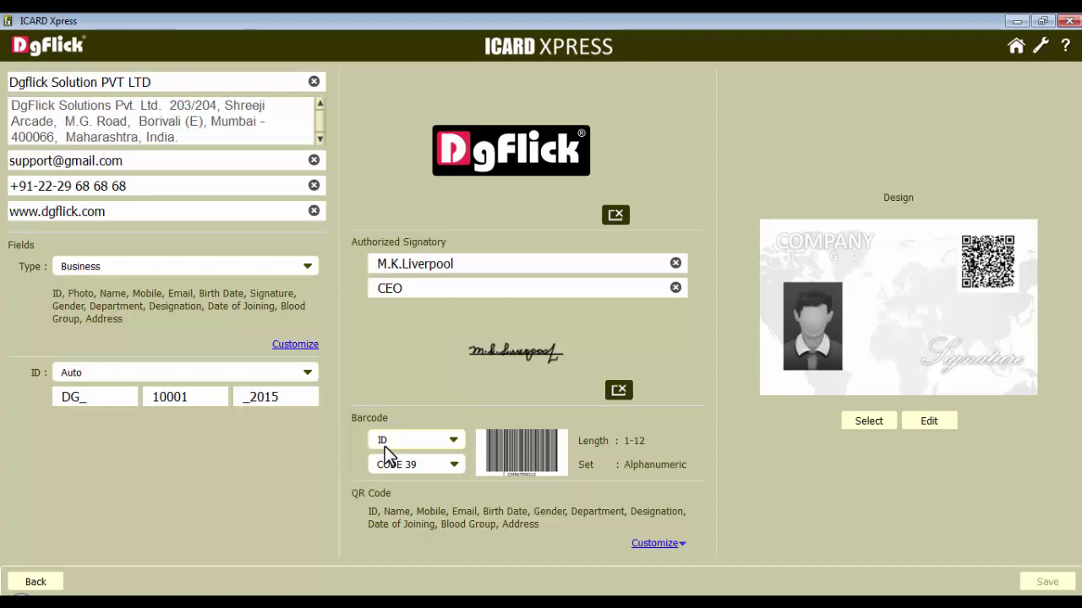
left_click(452, 466)
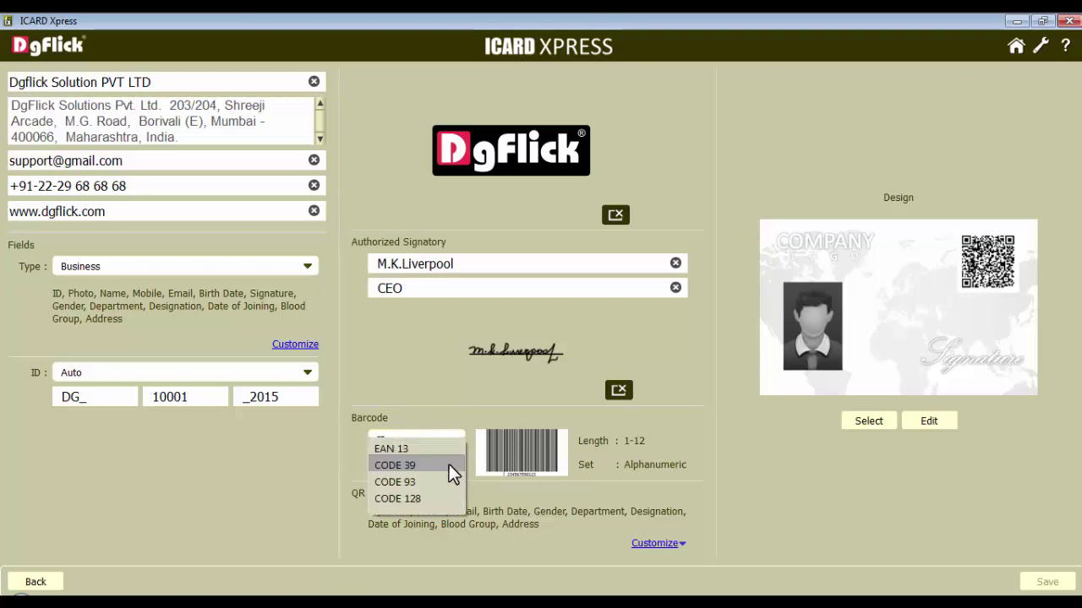
left_click(448, 464)
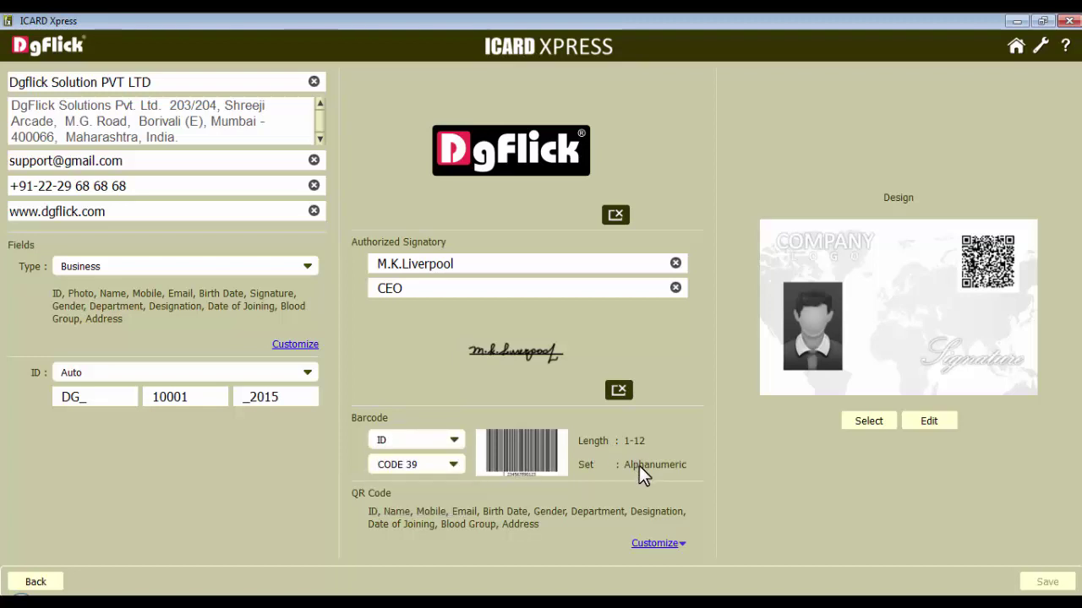
Step: Try the EAN 13 barcode type and return to CODE 39
left_click(406, 476)
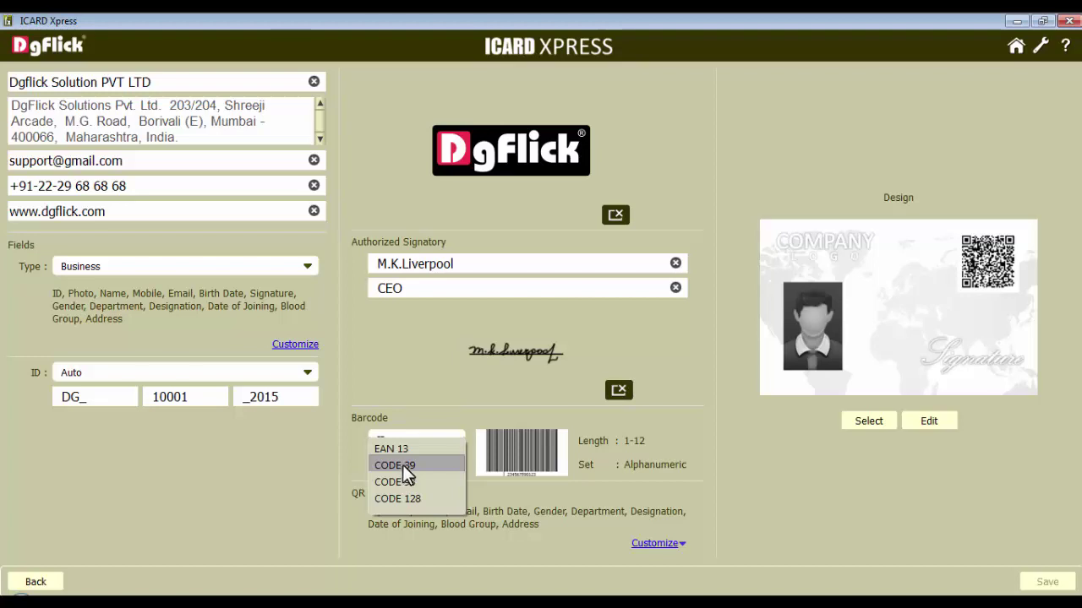
left_click(397, 448)
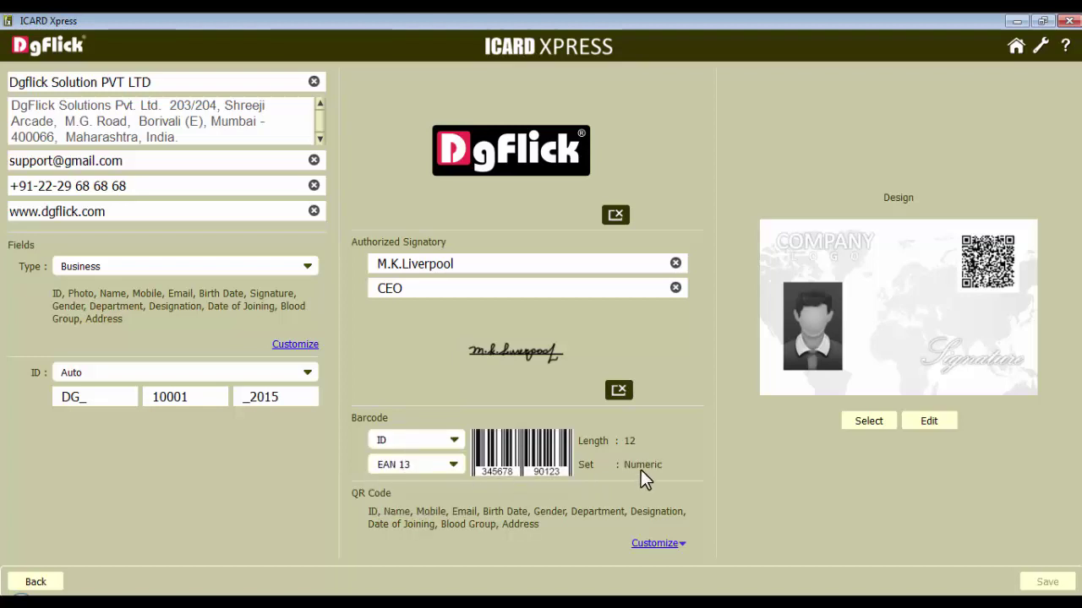
left_click(414, 469)
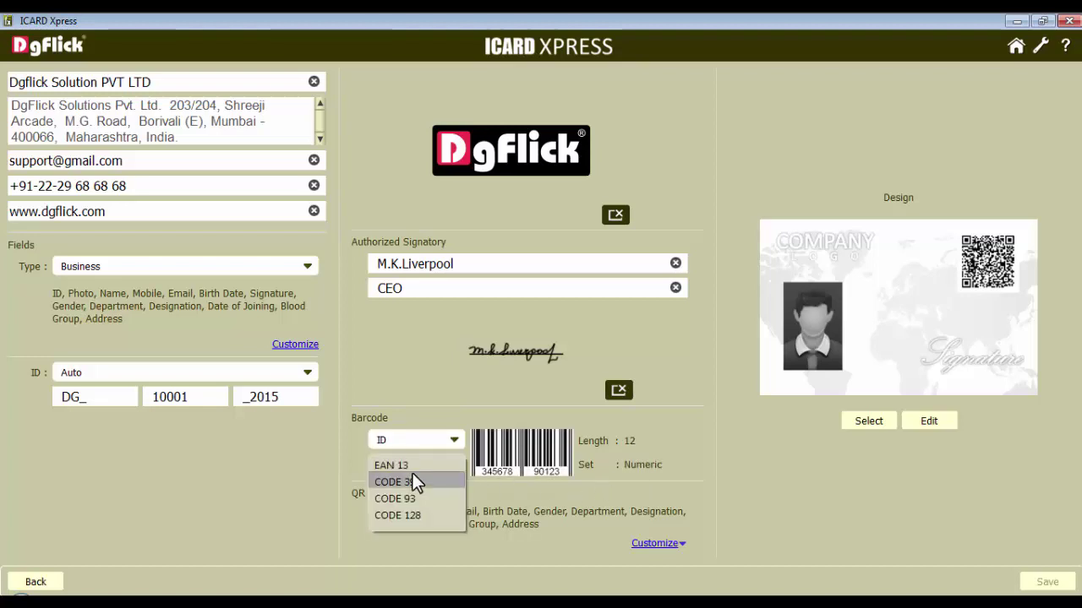
left_click(411, 483)
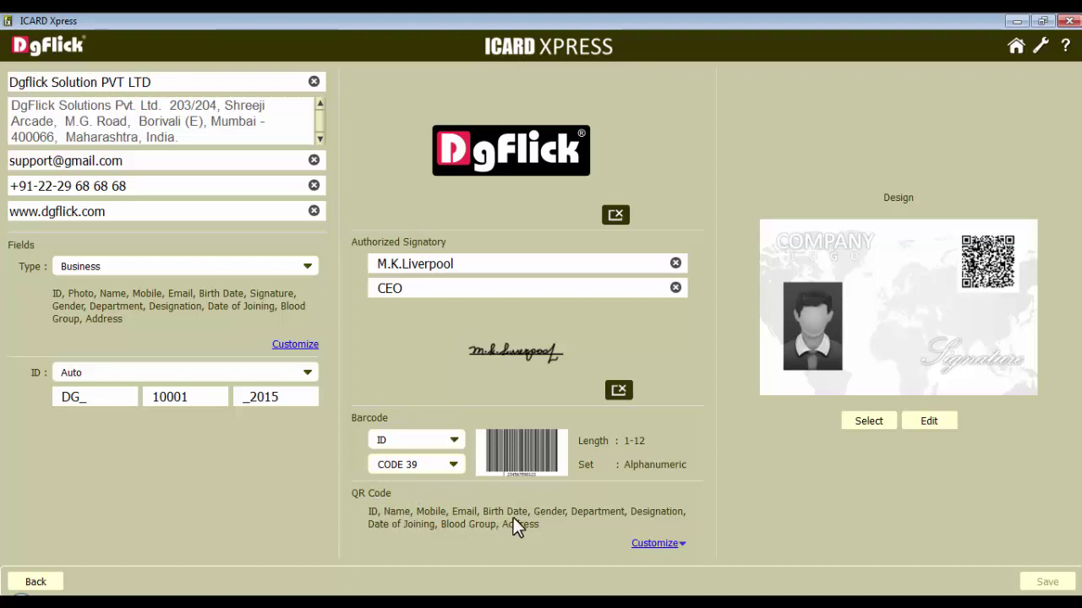
Step: Exclude the Address field from the QR code contents
left_click(655, 544)
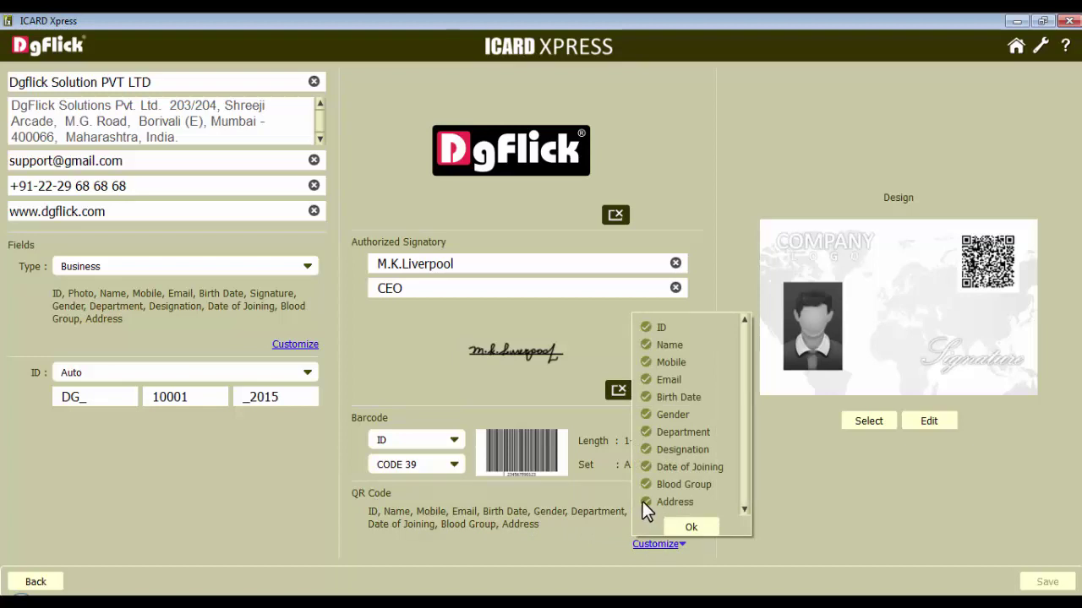
left_click(644, 502)
left_click(693, 527)
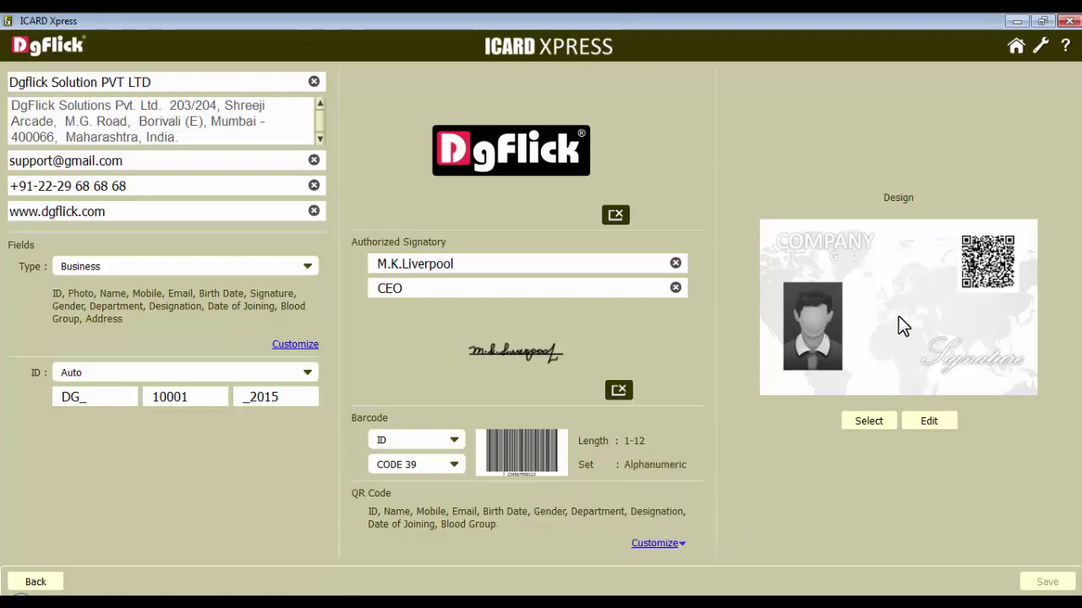
Step: Choose the K0034-ICx_B-01_S_01_002 template as the organization's card design
left_click(872, 419)
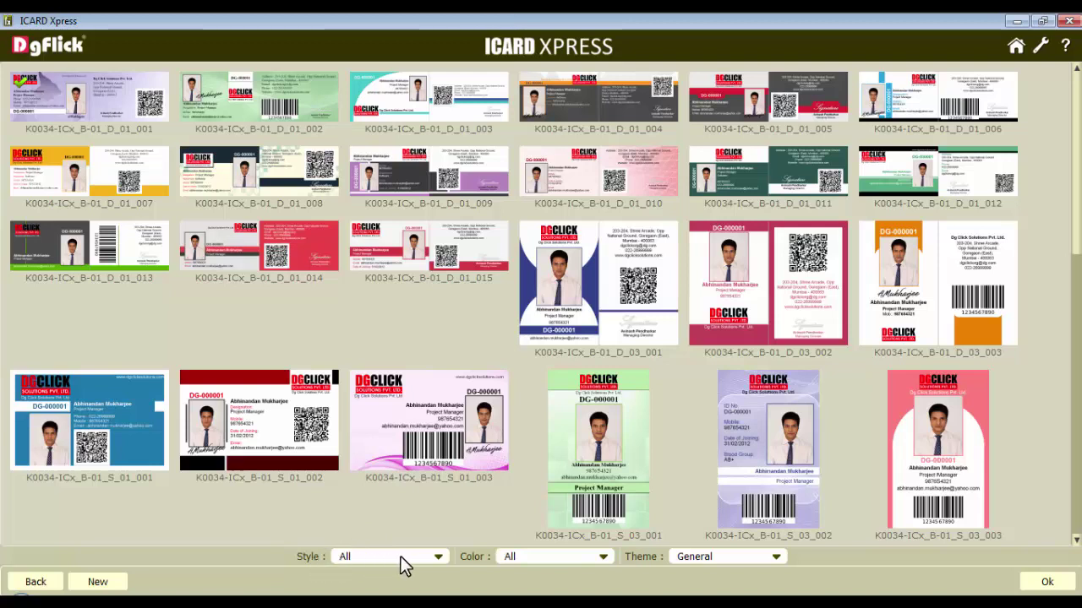
left_click(433, 556)
left_click(252, 419)
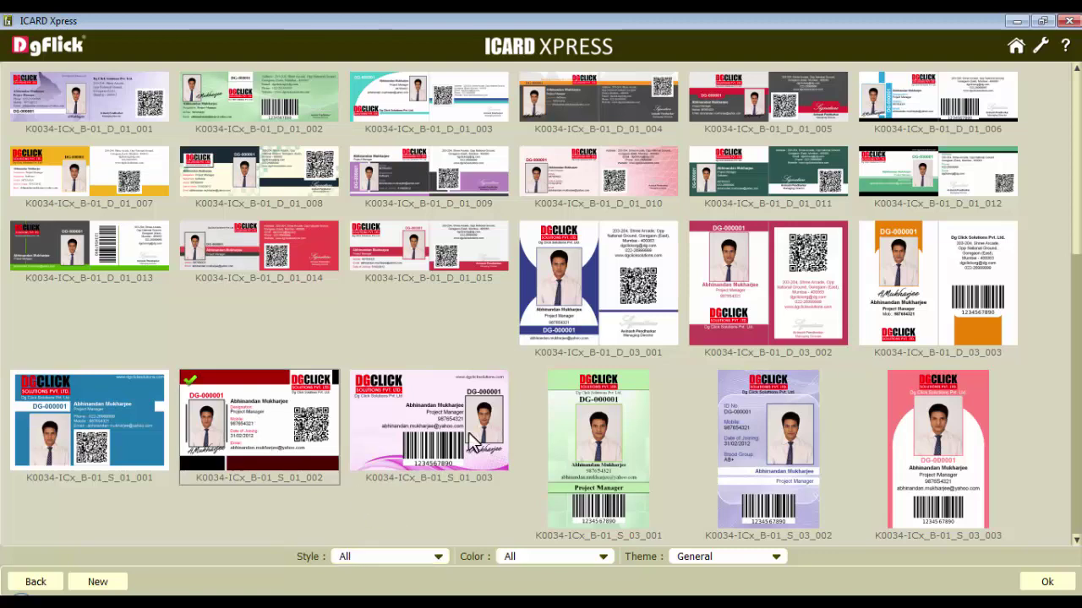
left_click(1048, 582)
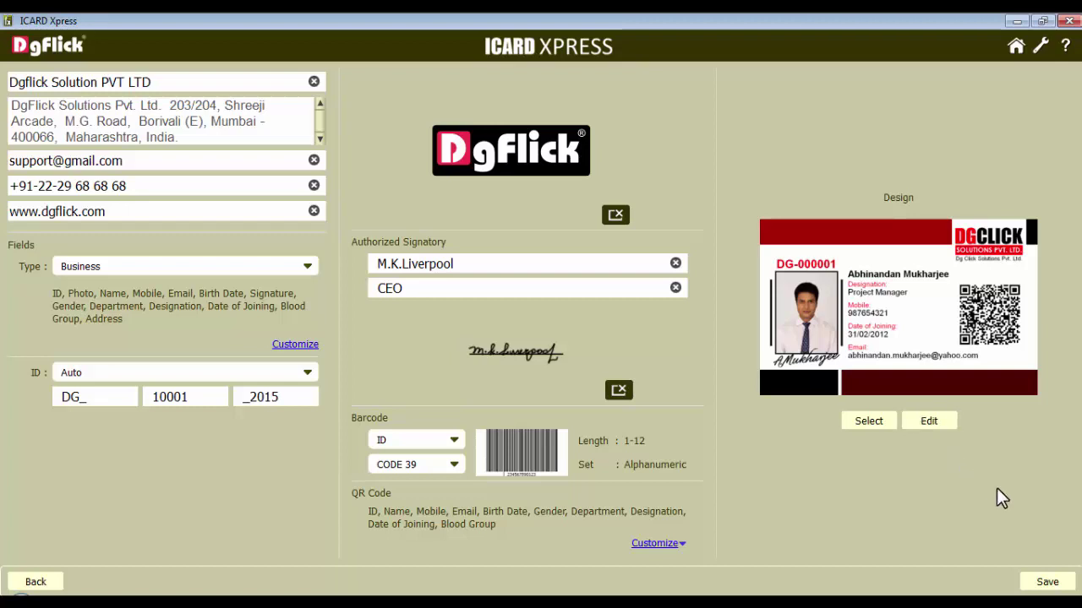
Step: Save the Dgflick Solution PVT LTD organization and open it from the organization list
left_click(1048, 582)
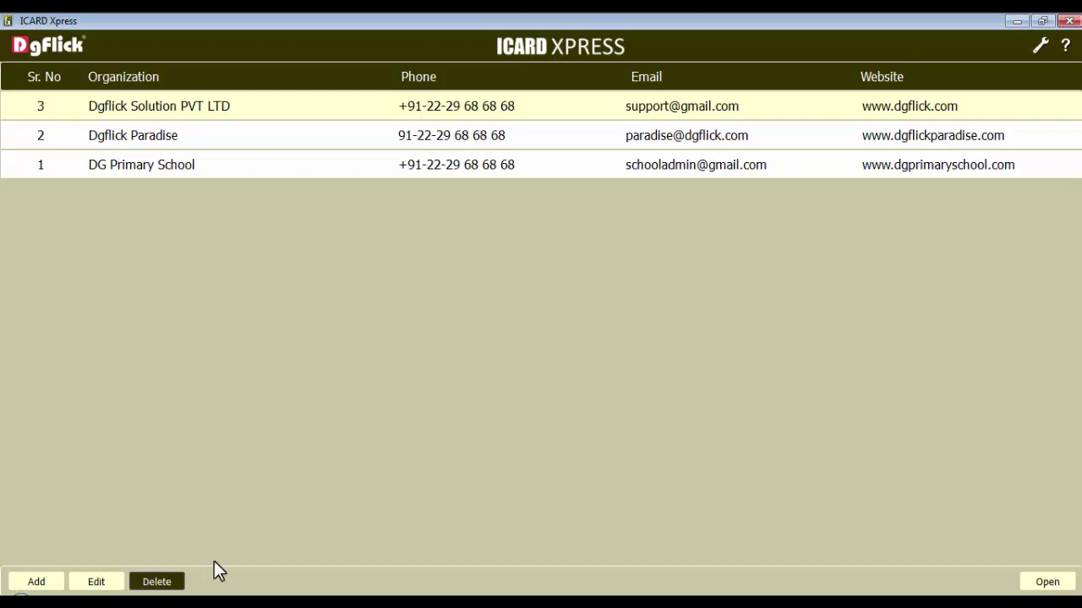
left_click(1046, 581)
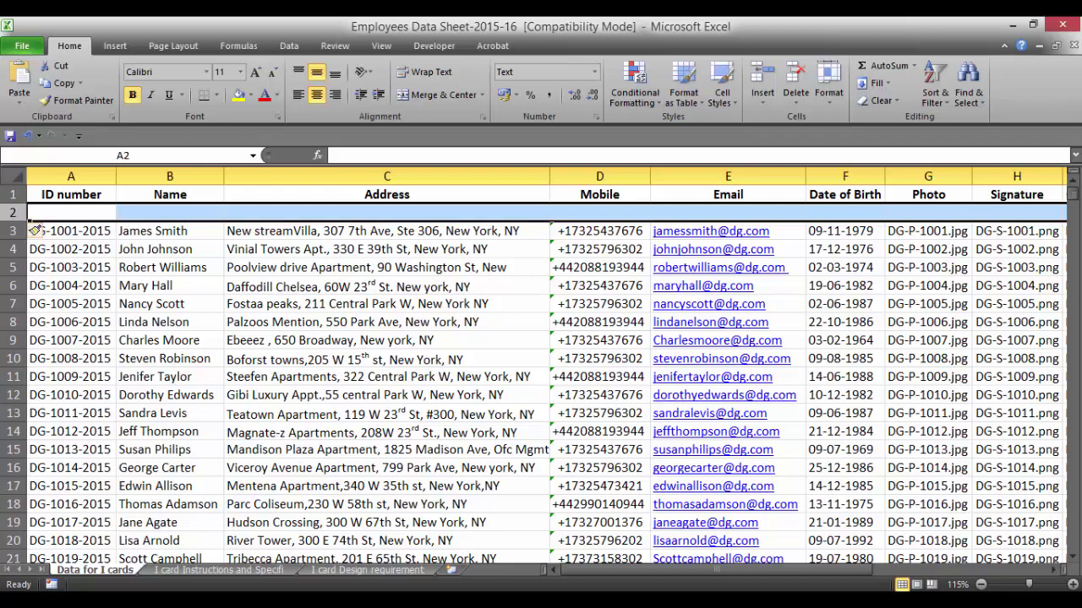
Step: Switch to the Employees Data Sheet-2015-16 workbook in Excel and delete the blank row 2 below the column headers
right_click(13, 212)
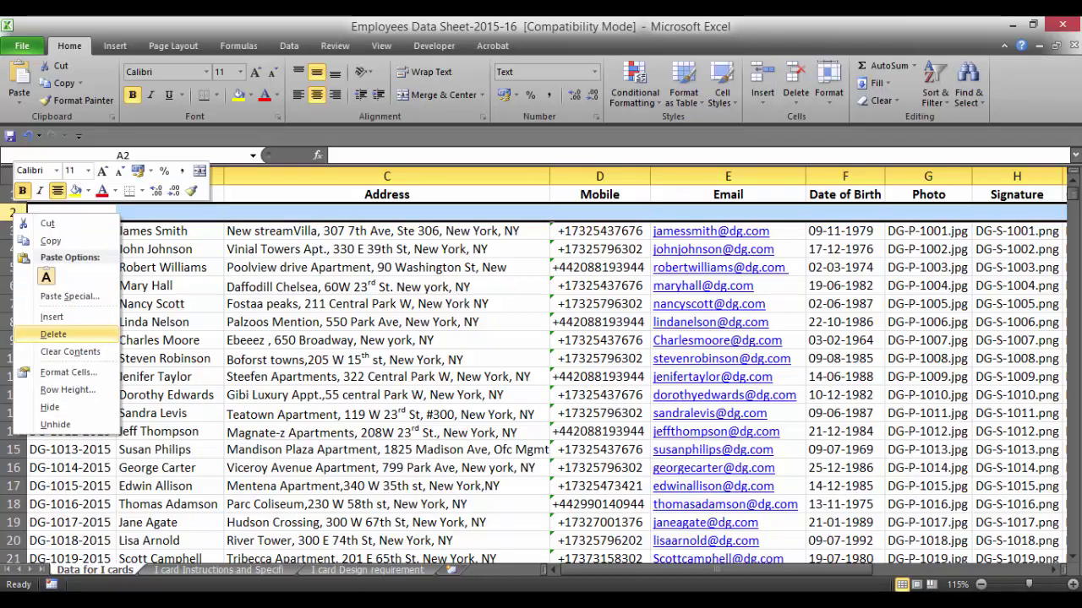
left_click(52, 335)
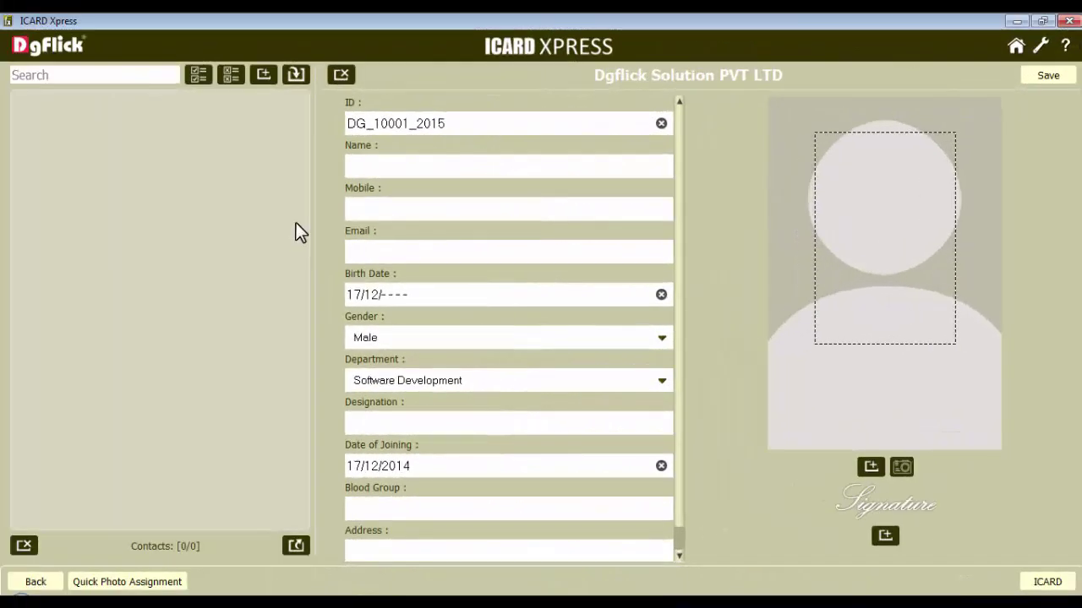
Step: Start a contact data import in ICARD Xpress and read through the help file on importing Excel sheets
left_click(295, 75)
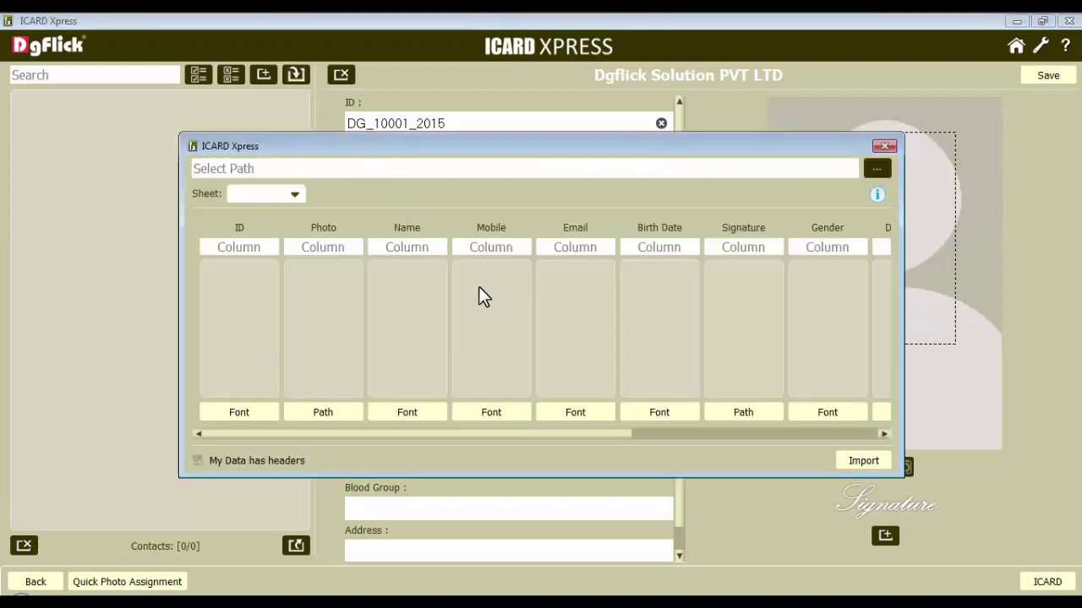
left_click(879, 198)
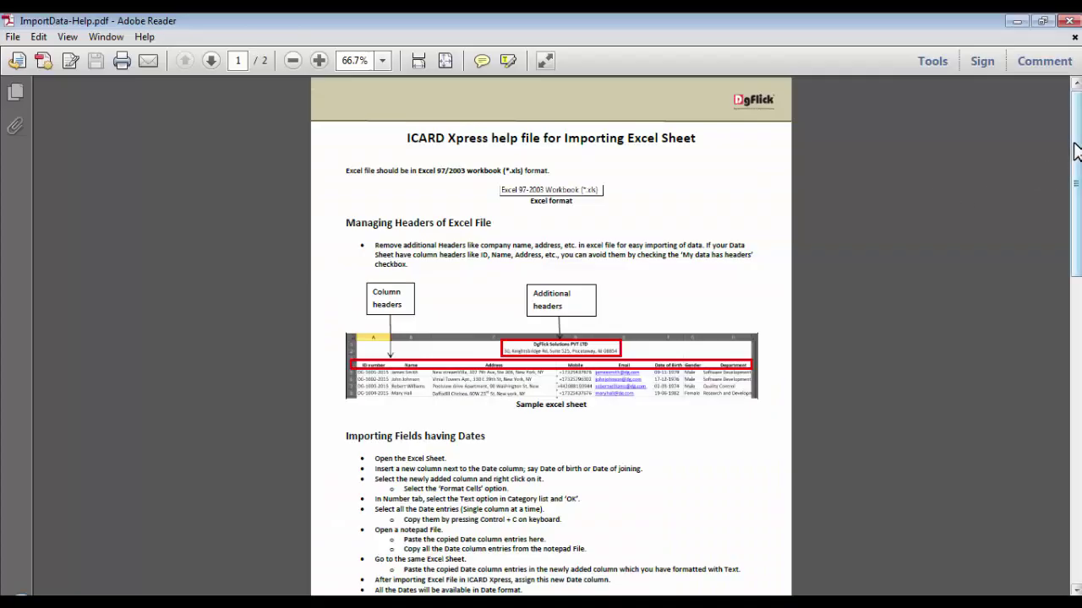
left_click_drag(1078, 150, 1061, 461)
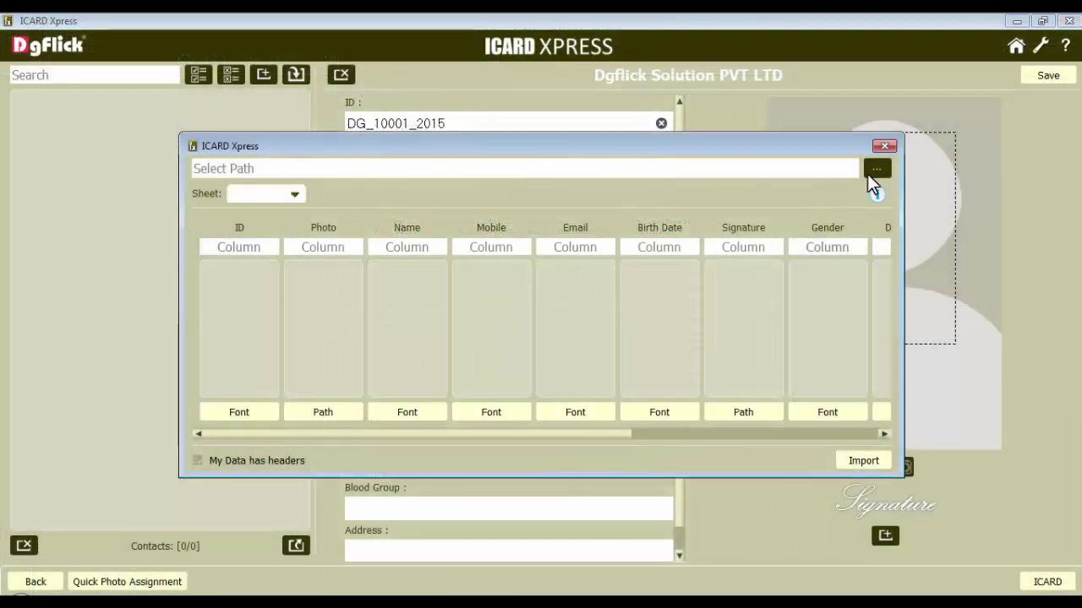
Step: Load Employees Data Sheet-2015-16.xls from the E:/Employee Excel Sheet folder and map the ID field to column A
left_click(877, 169)
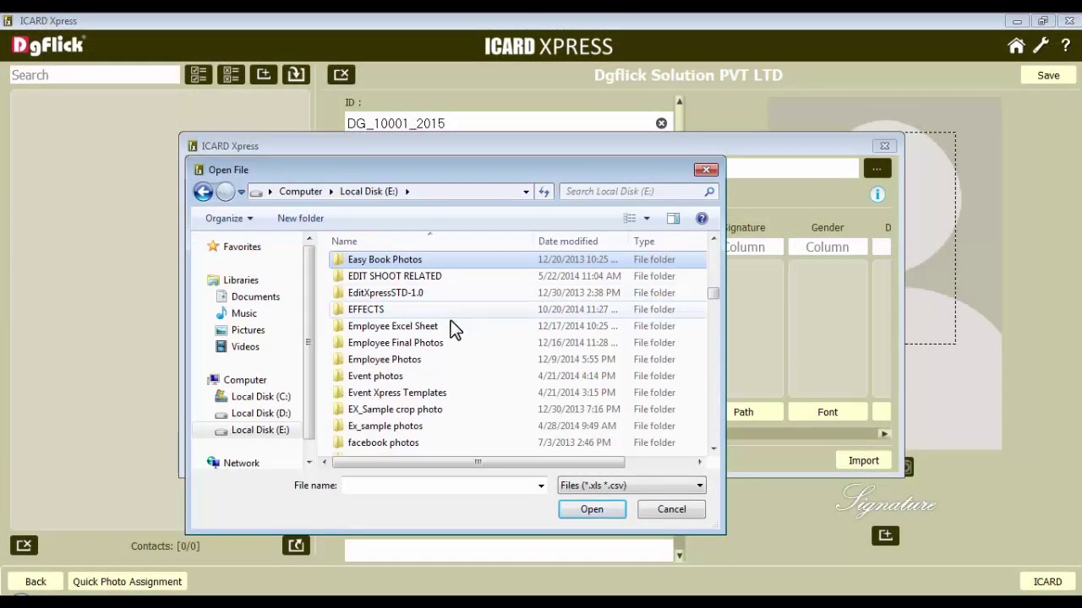
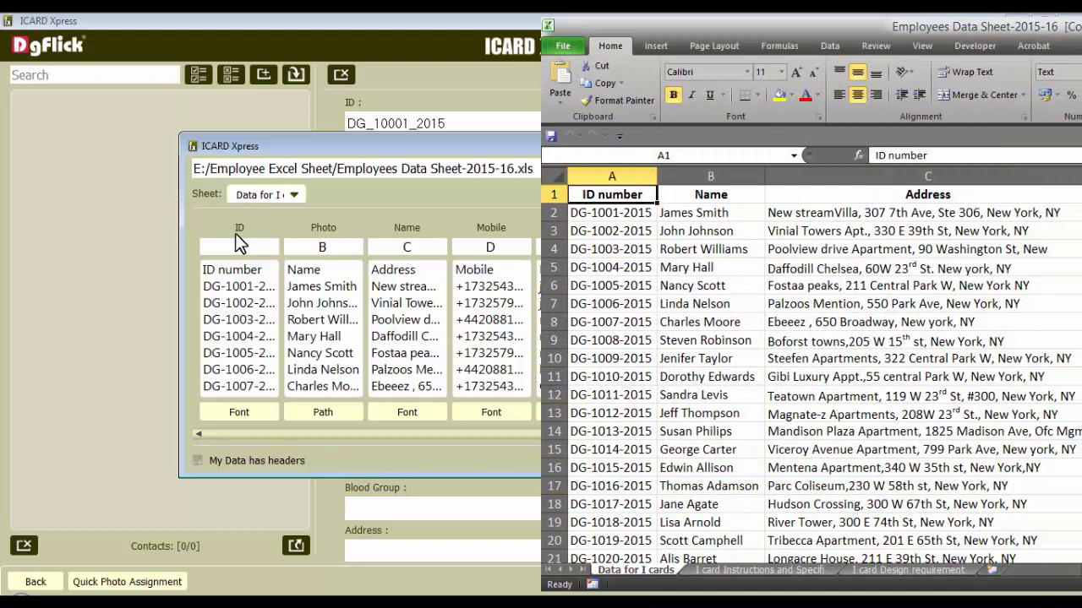
left_click(257, 246)
type("A")
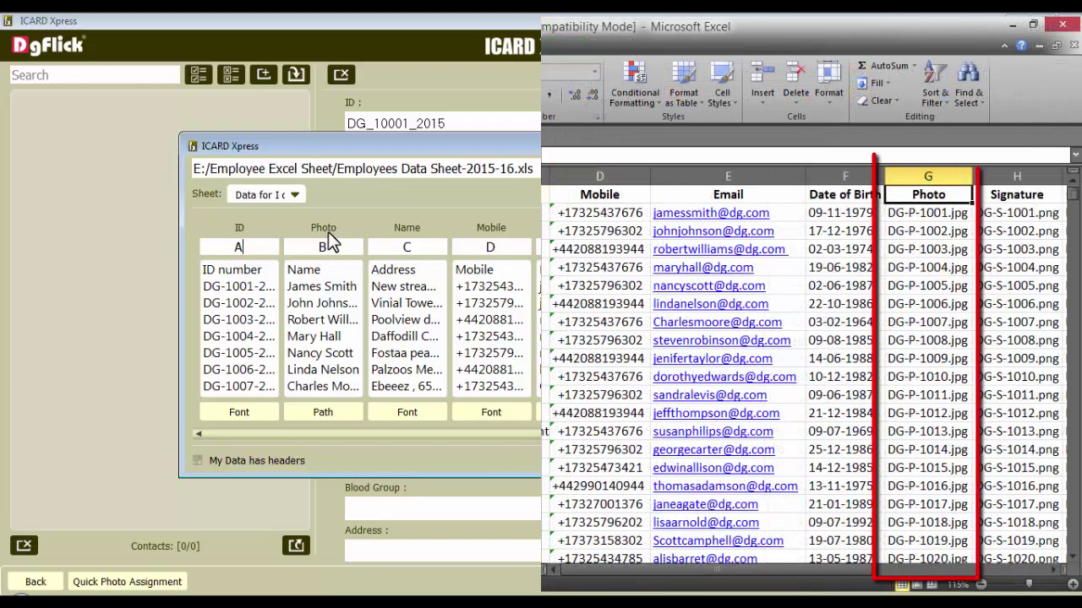
Step: Map the Photo field to column G and set its image path to the Employee Final Photos folder on drive E
left_click(355, 247)
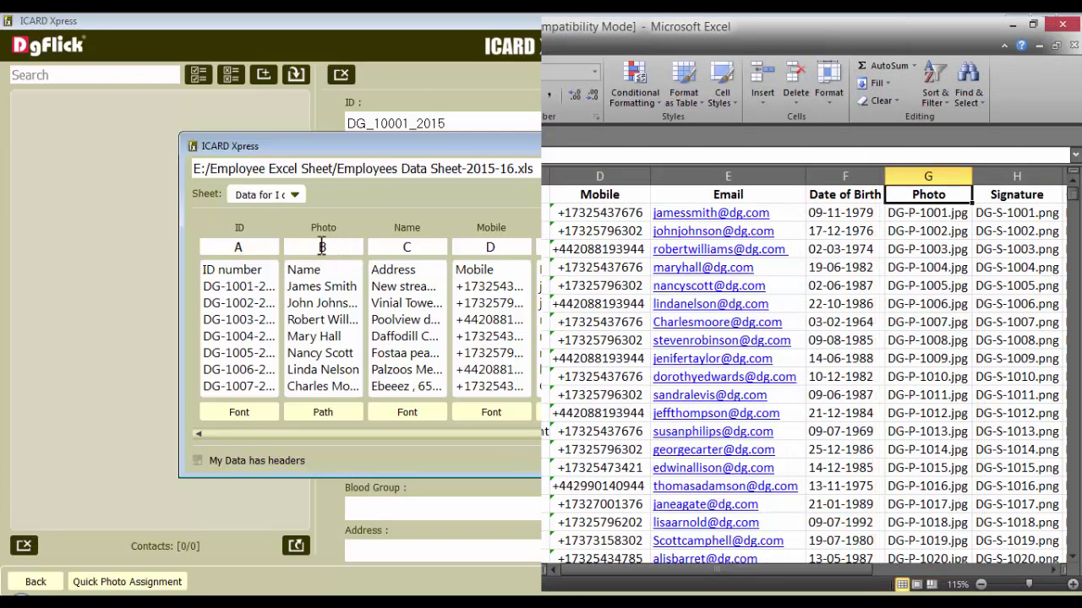
key("BackSpace")
type("G")
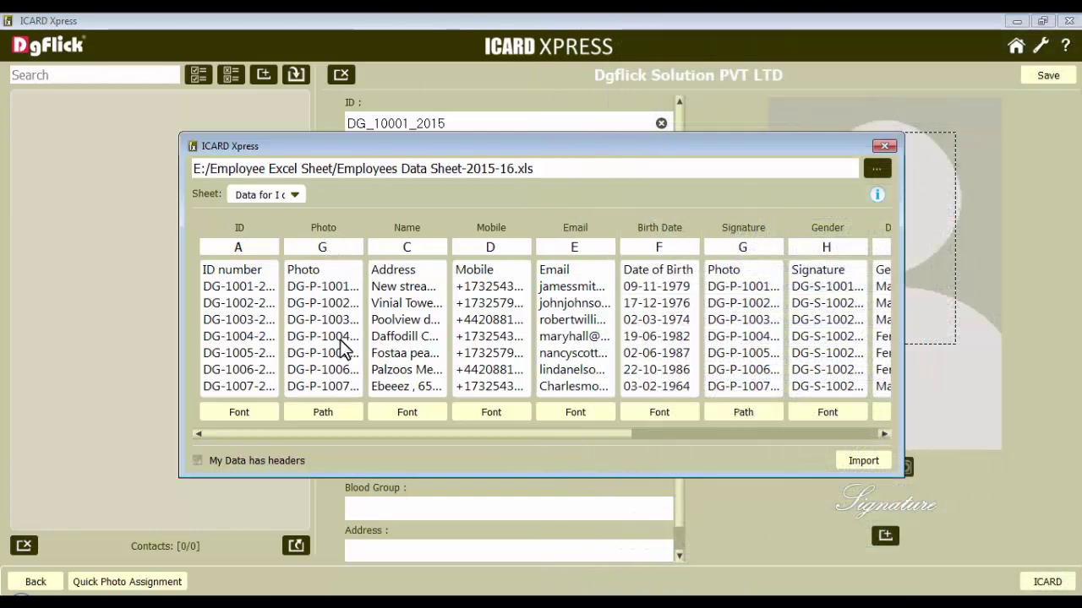
left_click(324, 412)
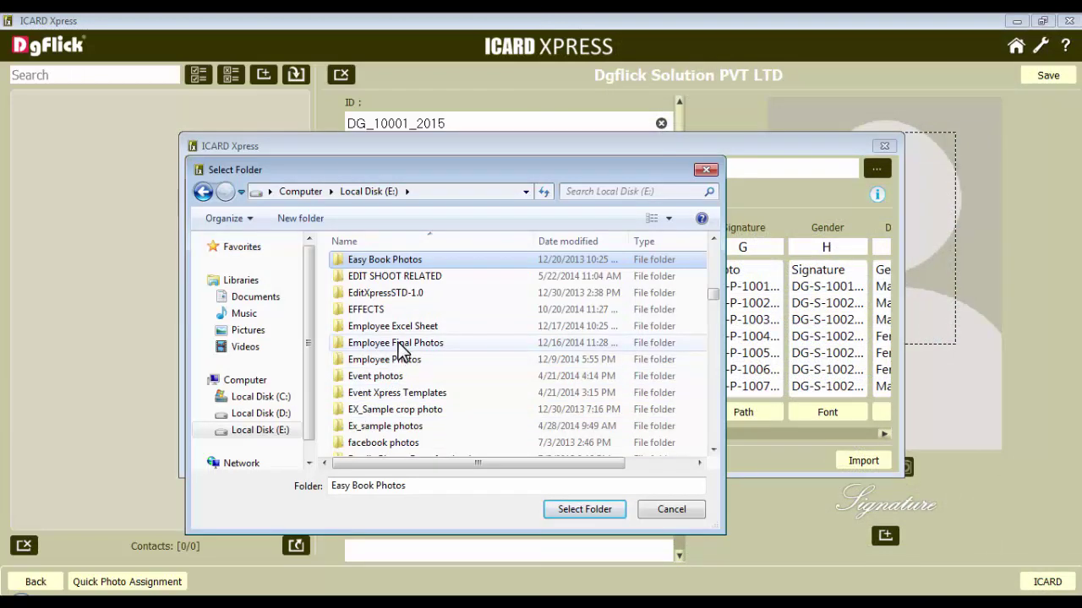
double_click(398, 355)
left_click(589, 509)
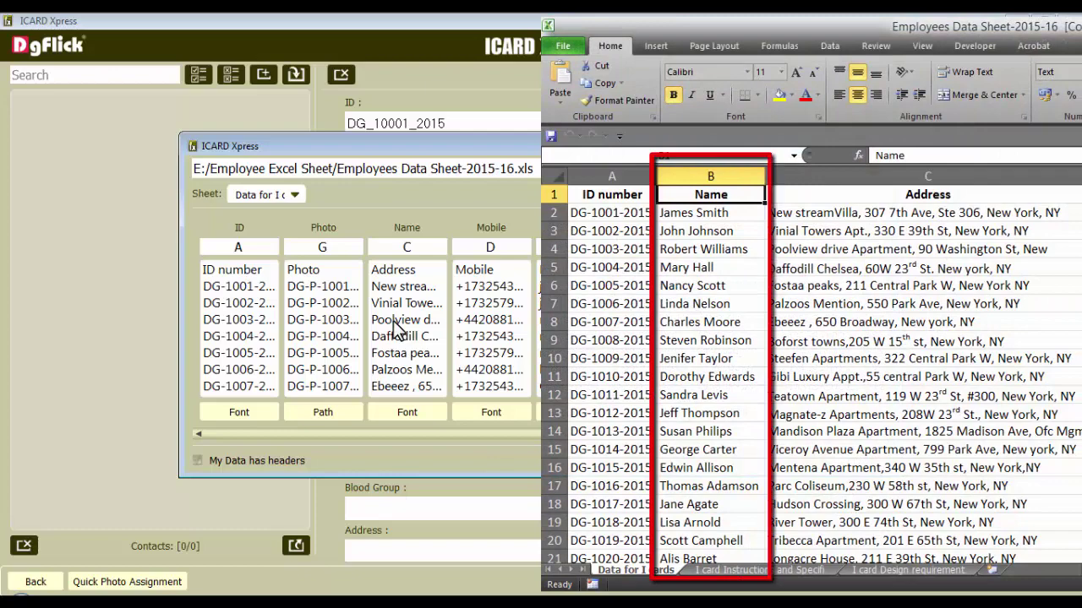
Step: Map the Name field to column B and the Blood Group field to column M
double_click(404, 246)
type("B")
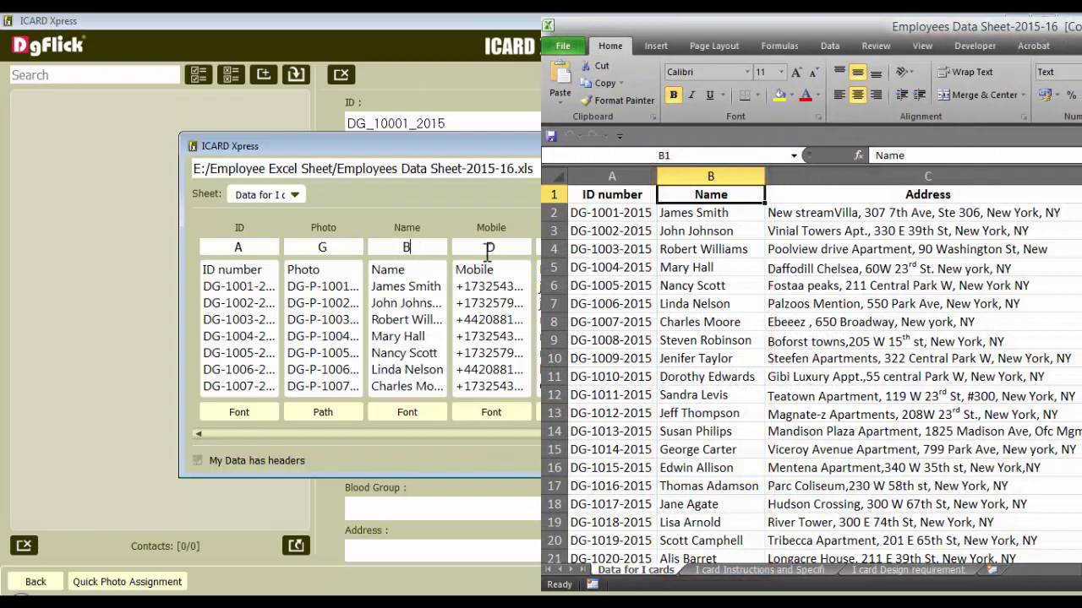
scroll(493, 249, "right", 6)
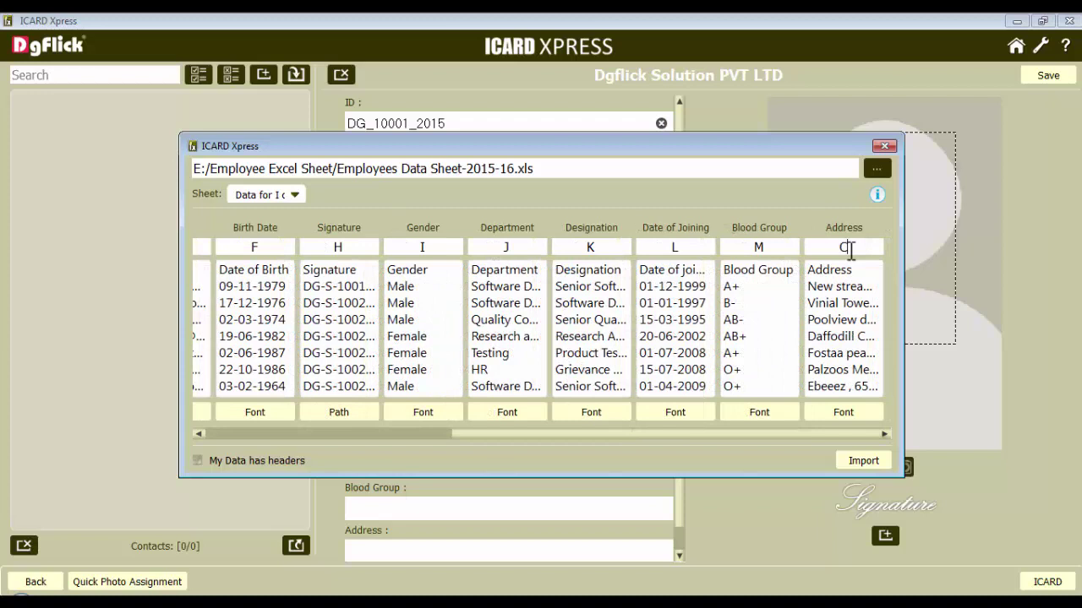
double_click(752, 248)
key("BackSpace")
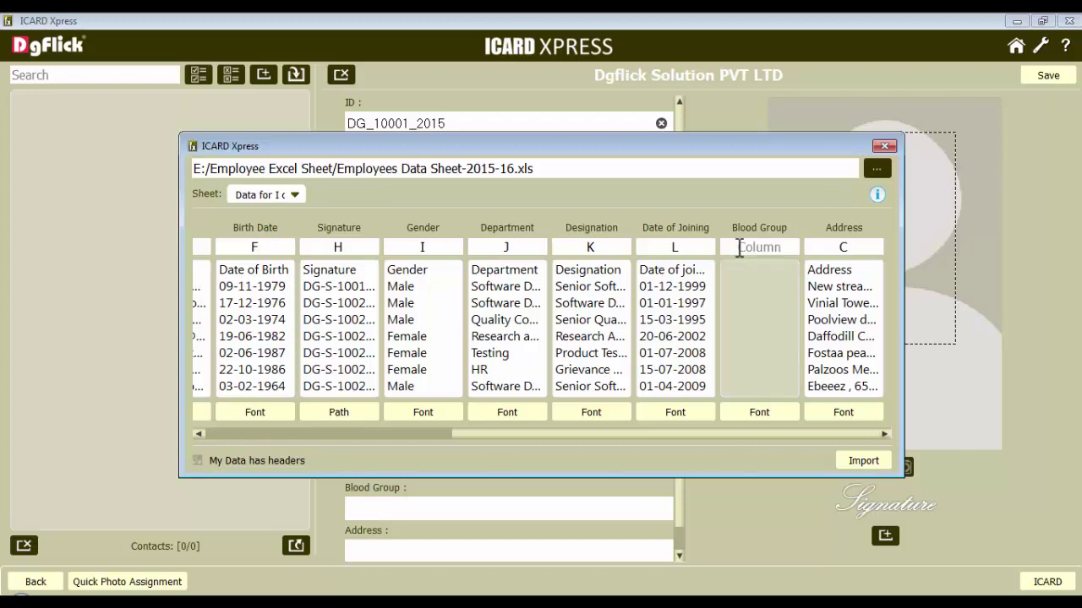
type("M")
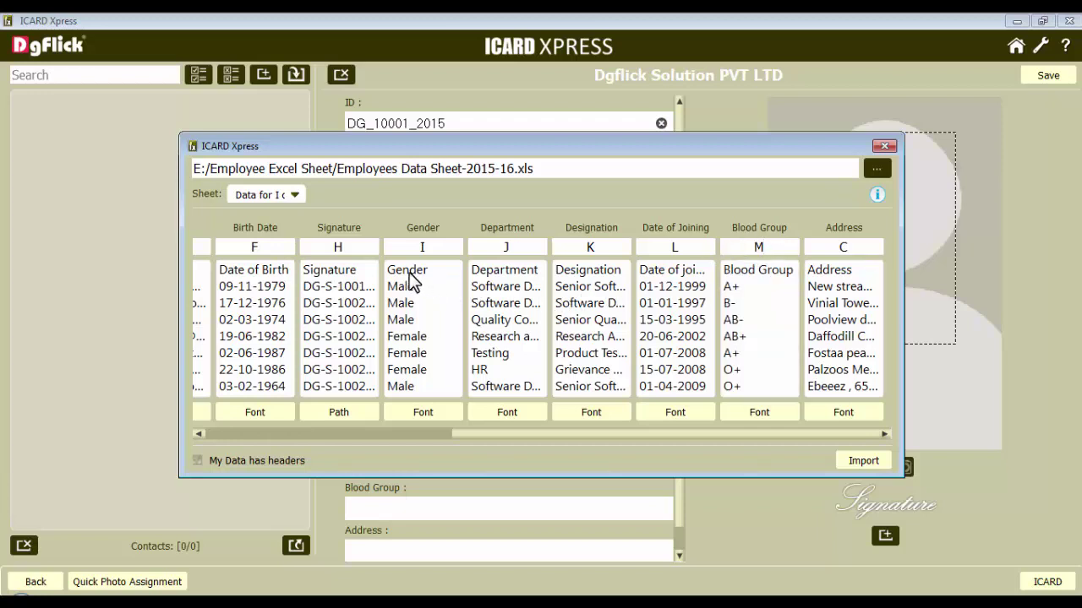
Step: Import the employee contacts using the mapped spreadsheet columns
left_click(408, 270)
left_click(864, 460)
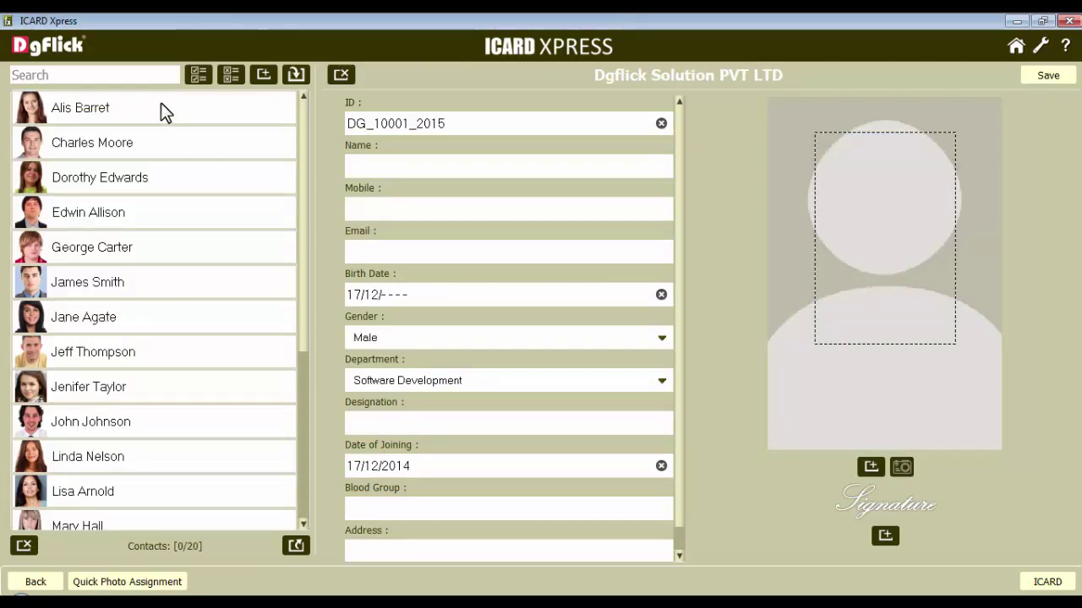
Step: Open the first contact's record and enlarge the portrait within its crop frame
left_click(101, 112)
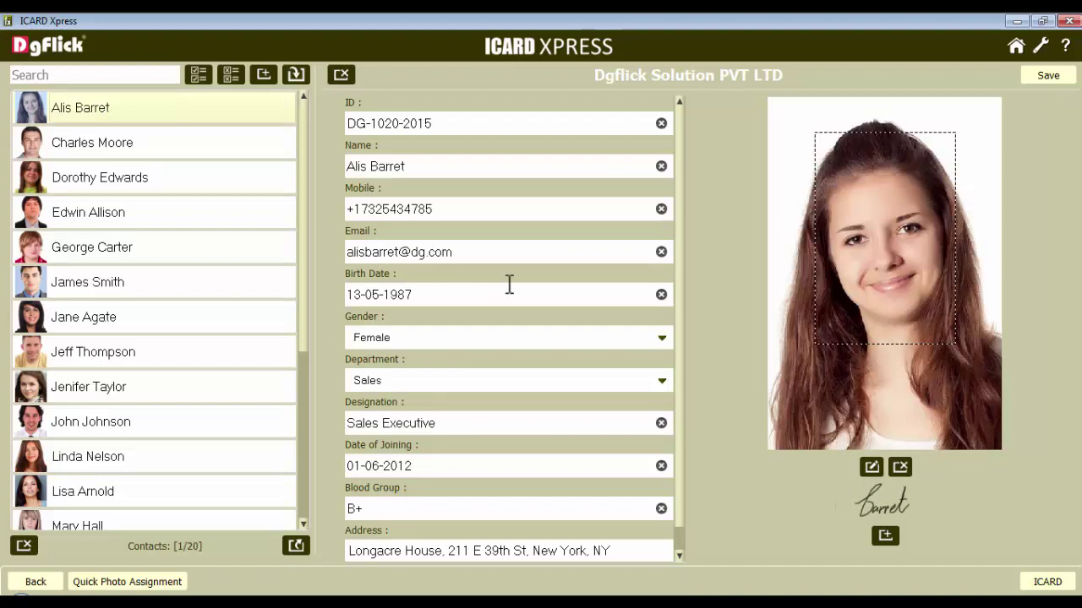
left_click(447, 166)
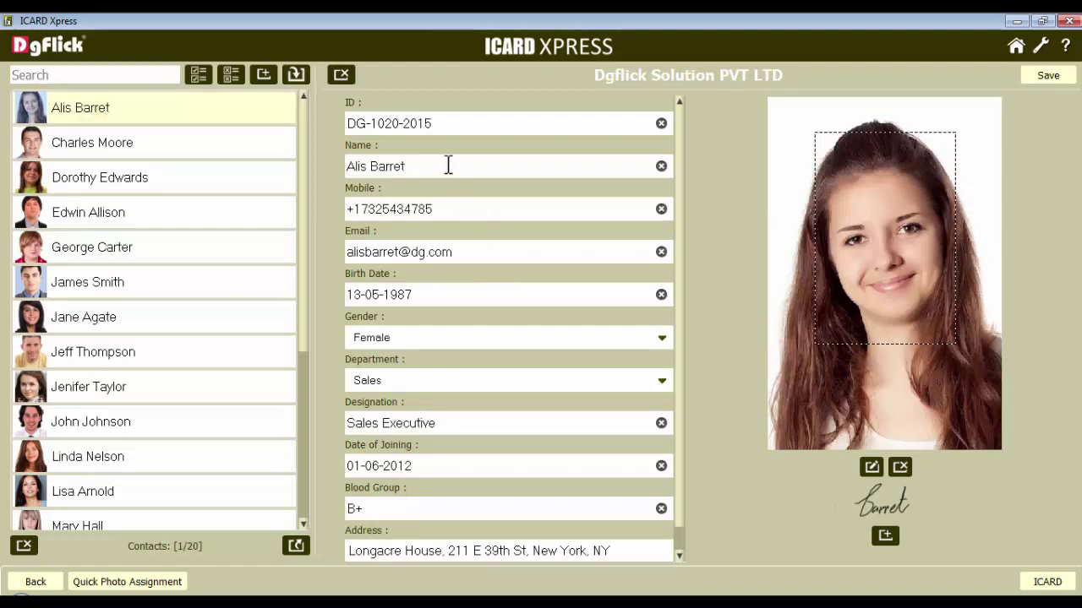
scroll(862, 264, "up", 5)
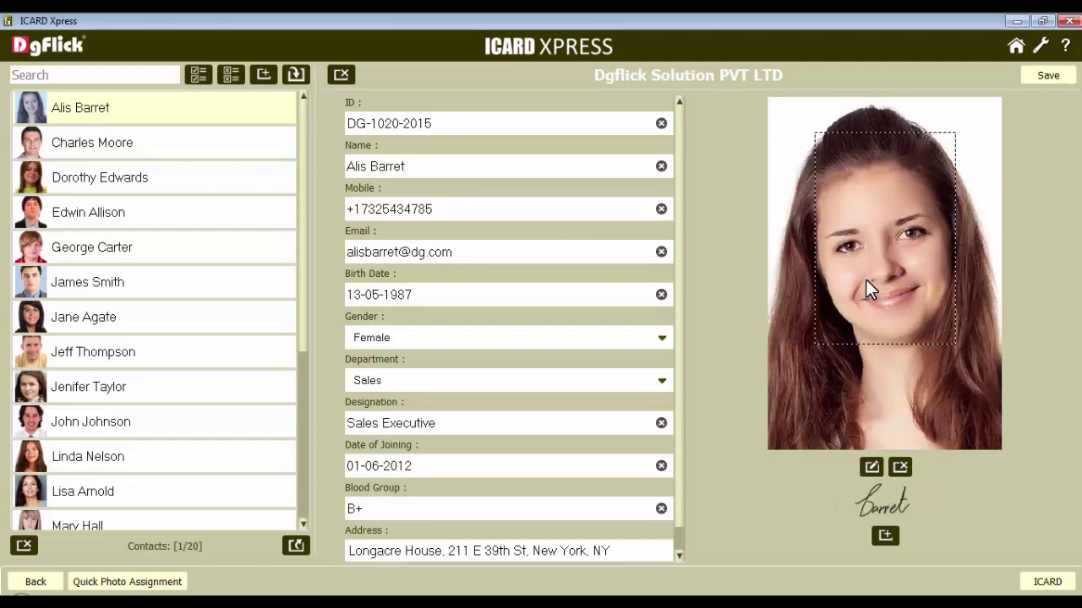
Step: Save the first contact's record, select all contacts and open their ID card preview
left_click(1046, 75)
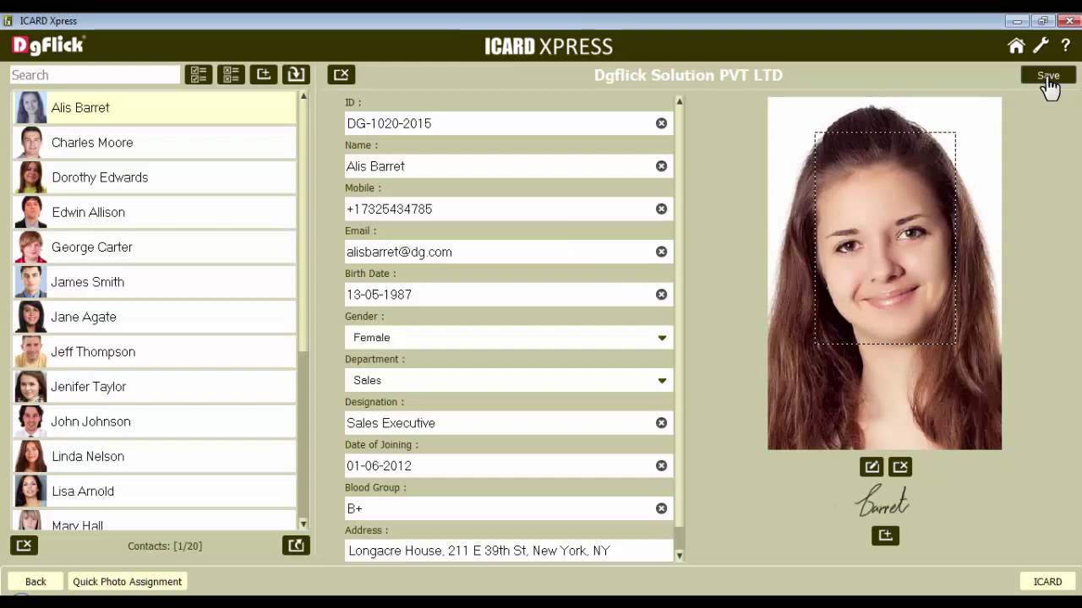
left_click(166, 110)
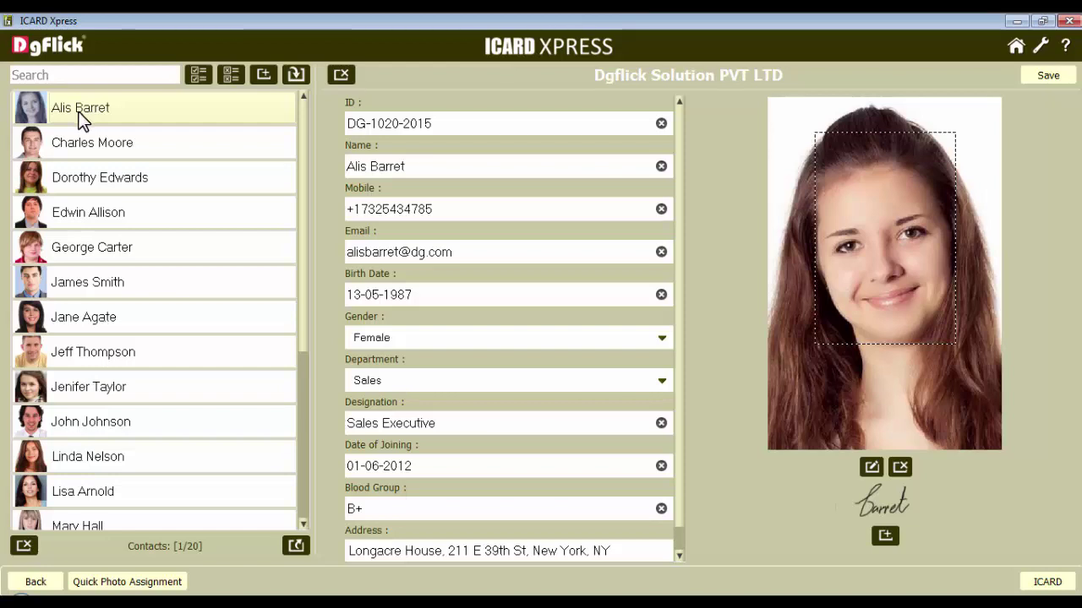
left_click(198, 75)
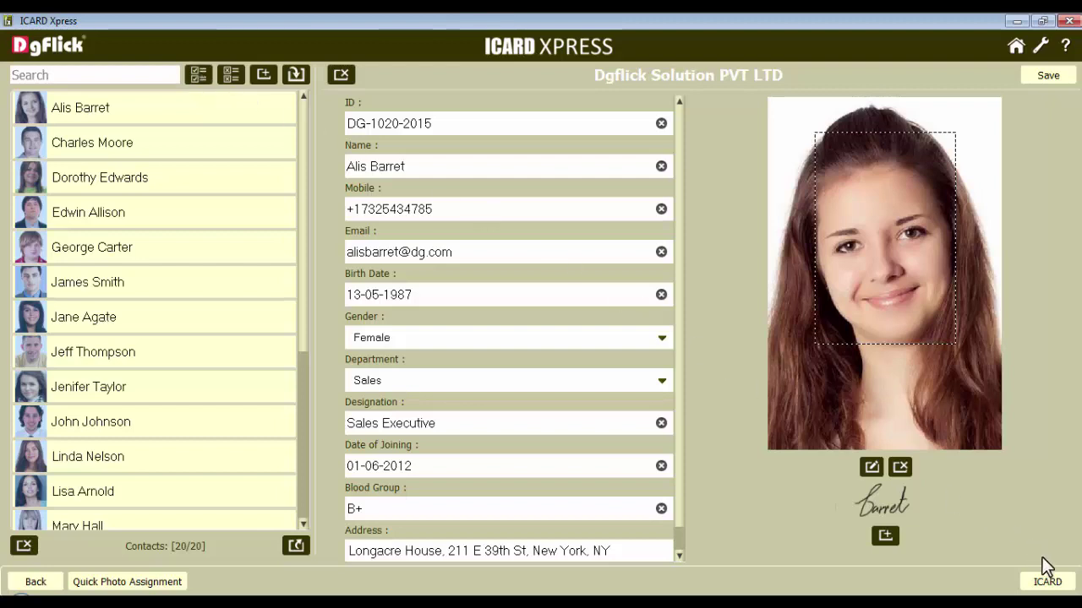
left_click(1048, 582)
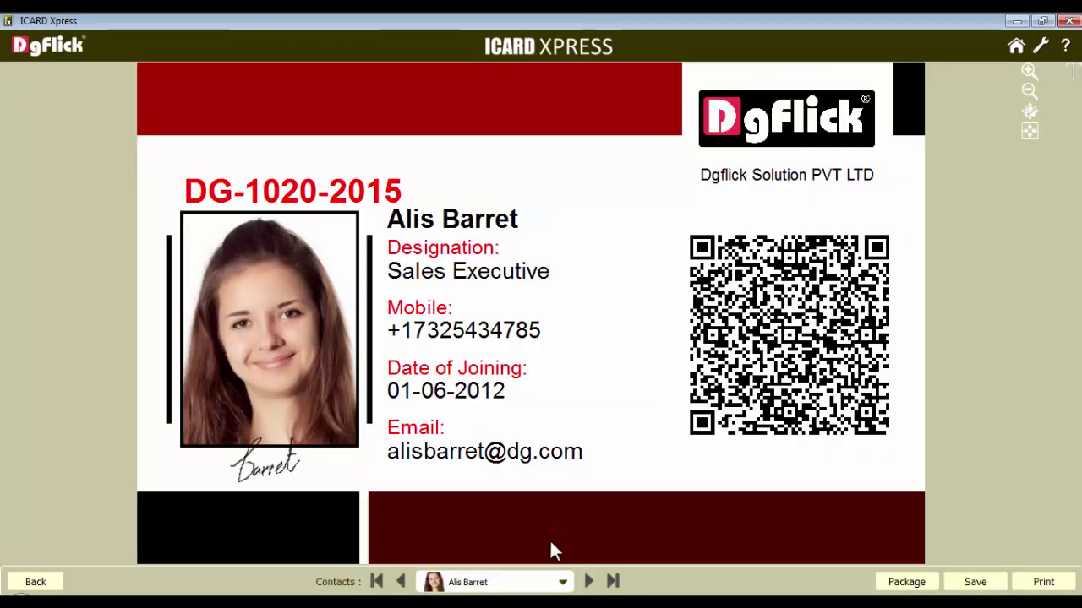
Step: Examine the contact chooser, the card name's text settings, and the available clipart and photo effects
left_click(562, 582)
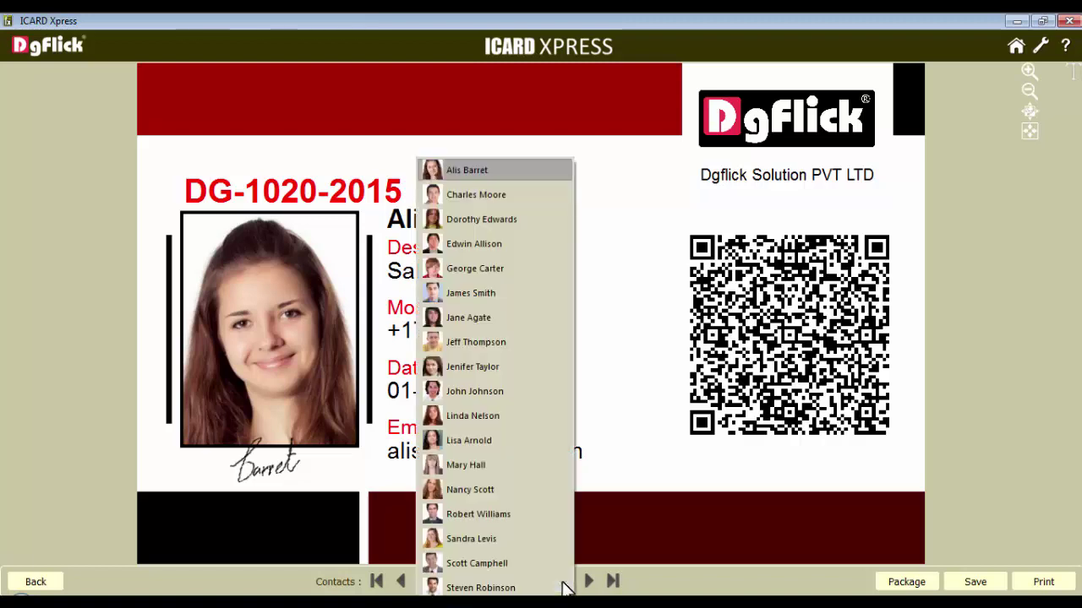
left_click(665, 463)
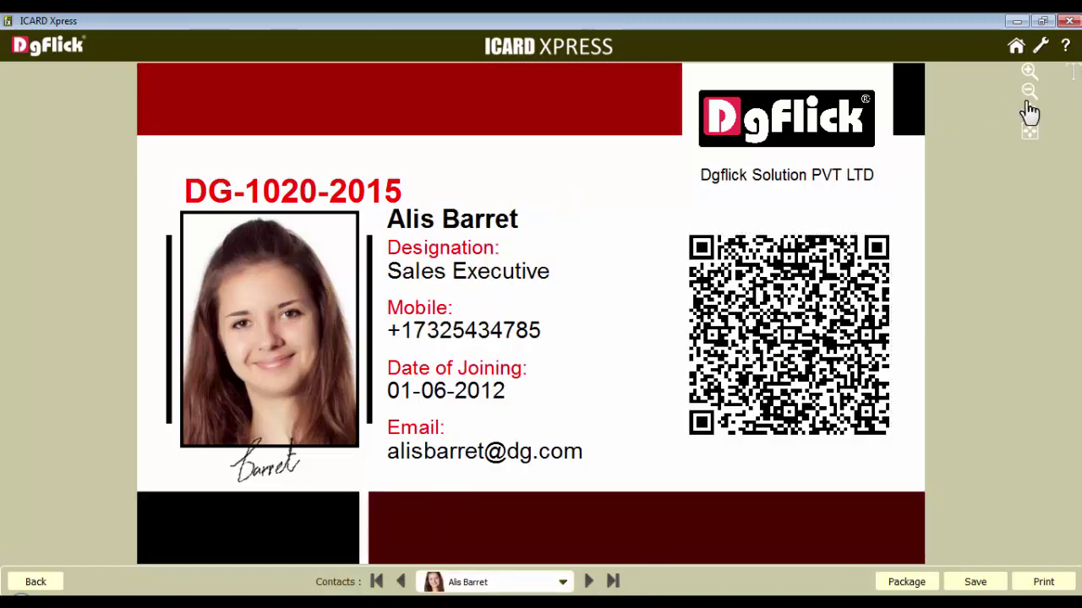
left_click(1070, 75)
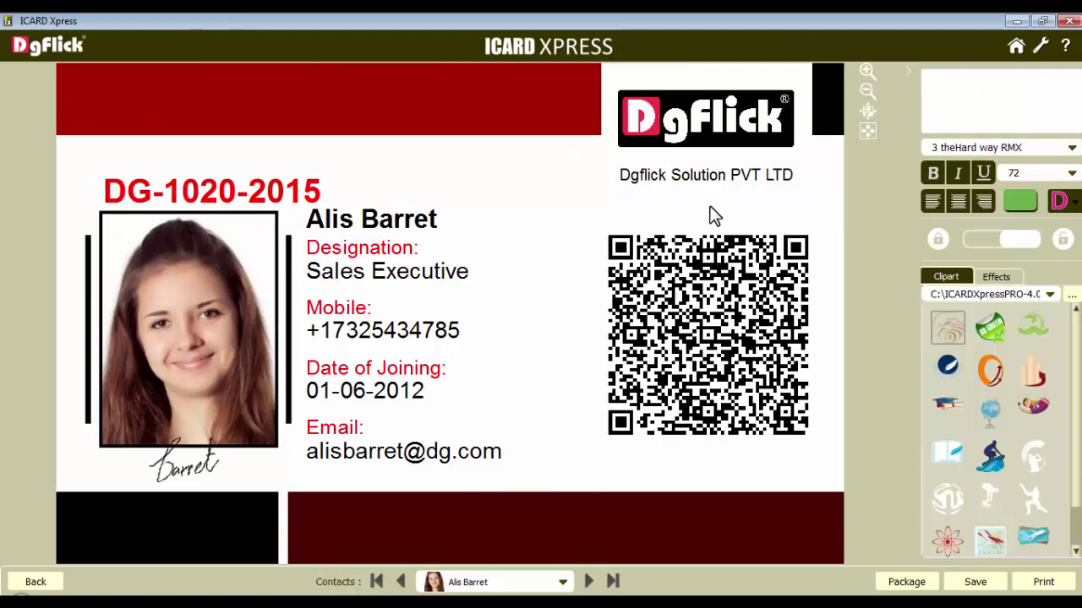
left_click(427, 233)
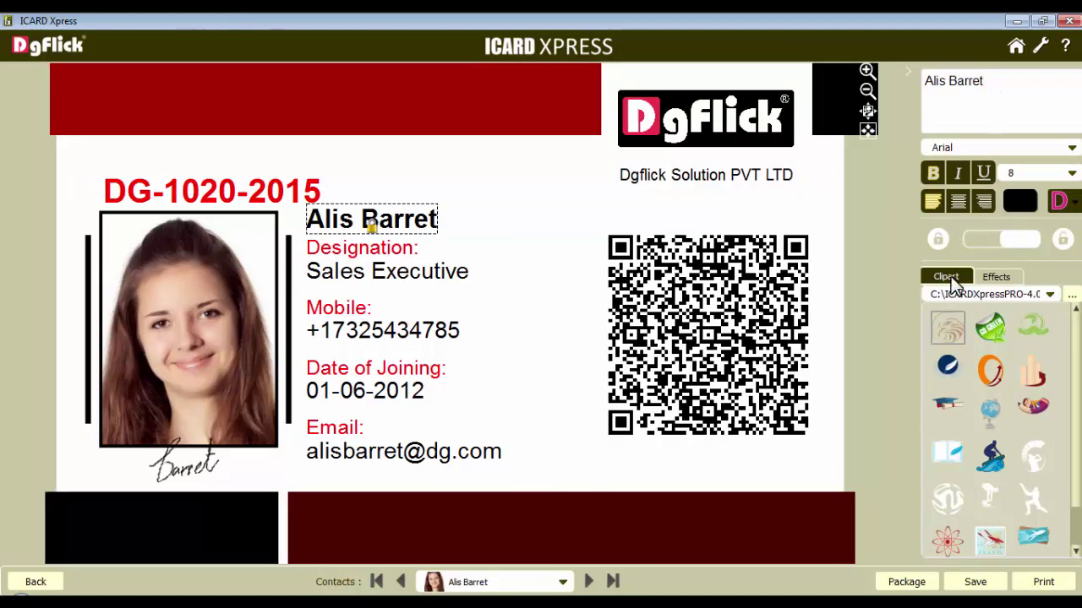
left_click(998, 277)
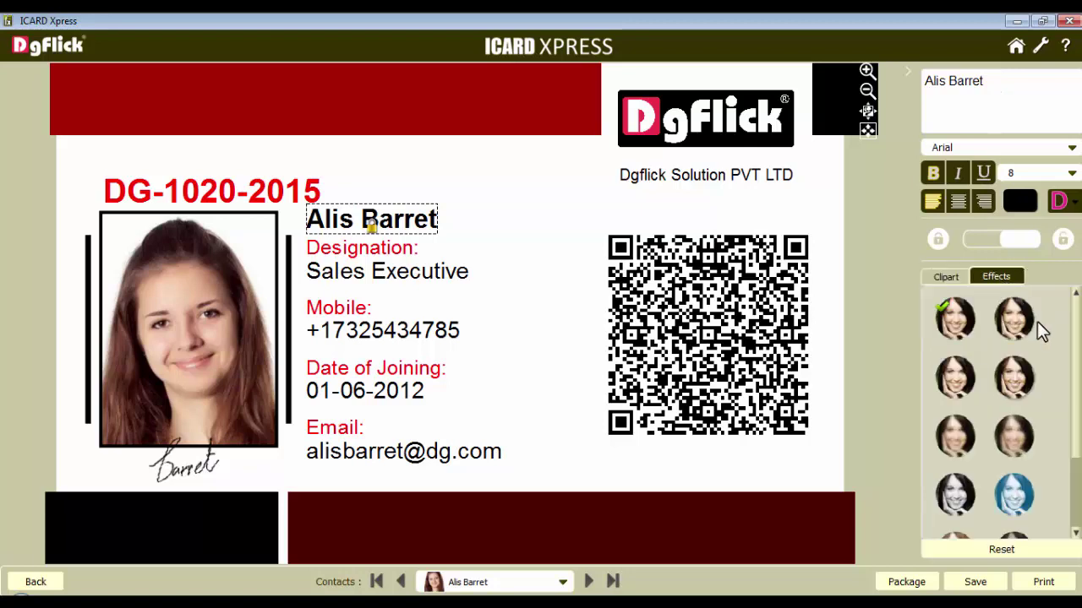
left_click(906, 72)
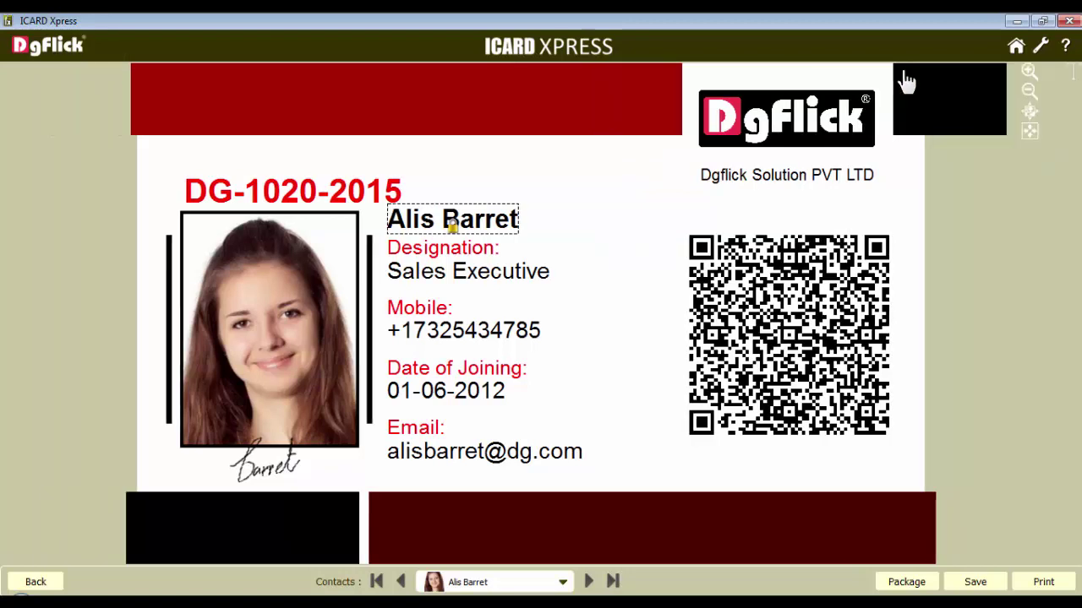
Step: Package the ID cards, select all of them and proceed to imposition
left_click(906, 582)
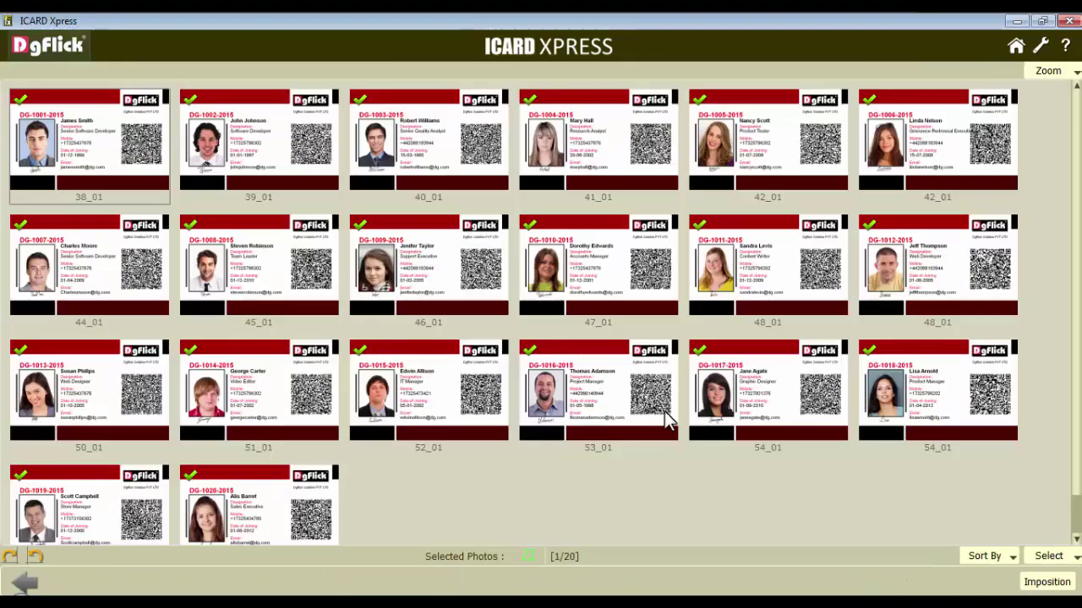
left_click(1048, 556)
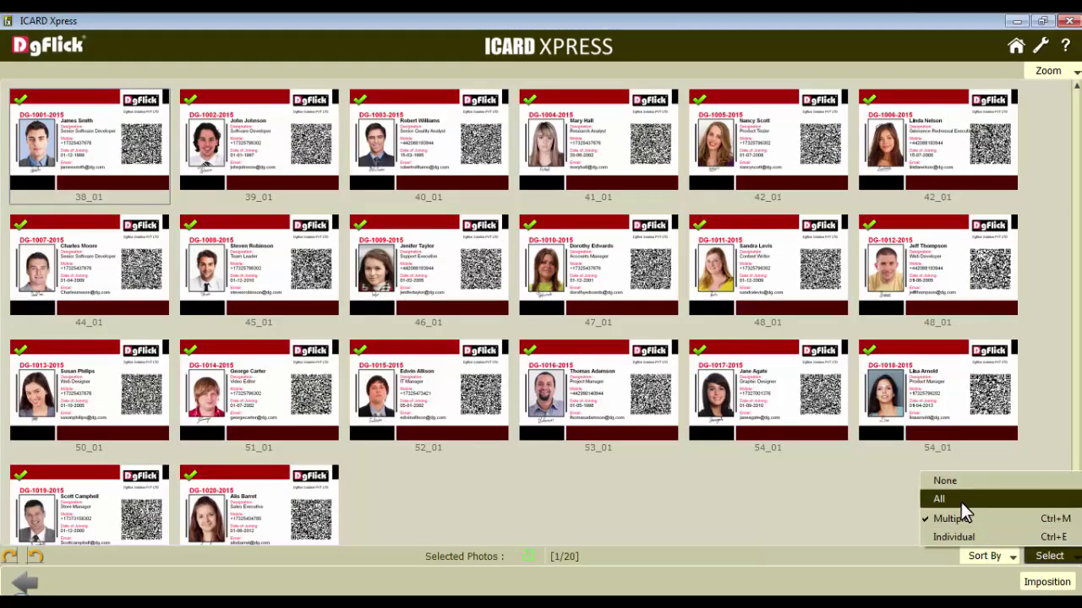
left_click(961, 502)
left_click(1048, 583)
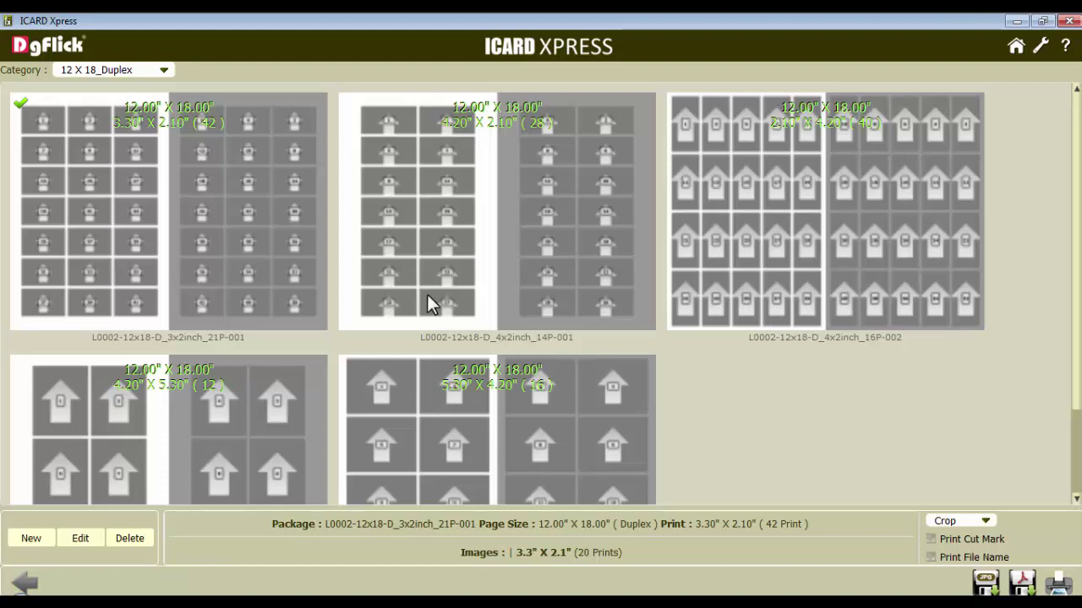
Step: Choose the 12 X 18_Single category and its L0002-12x18-S_3x2inch_21P-001 layout, with Print Cut Mark enabled
left_click(164, 71)
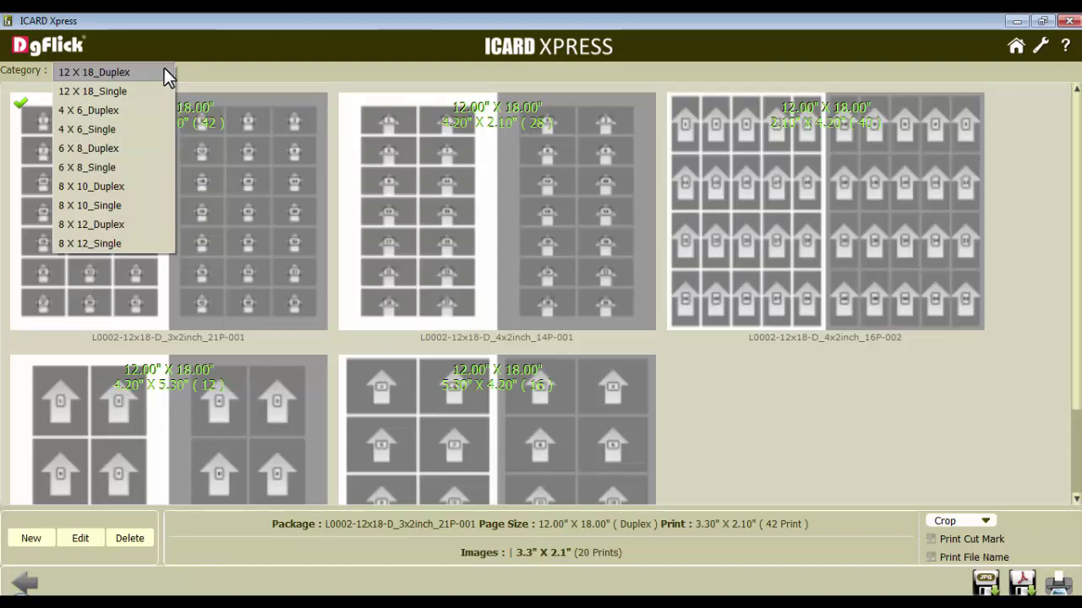
left_click(134, 90)
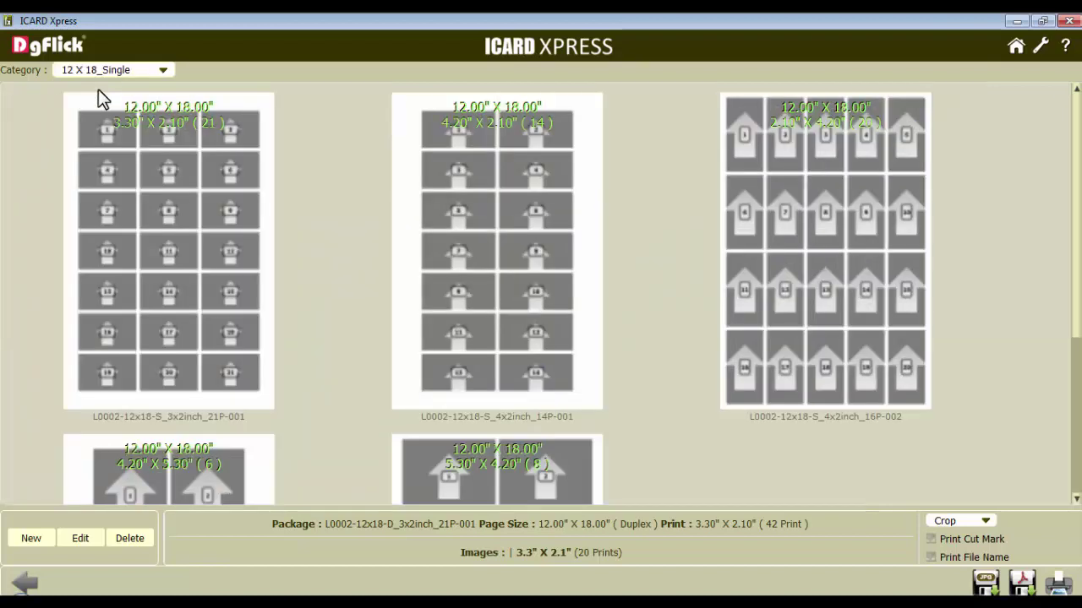
left_click(194, 272)
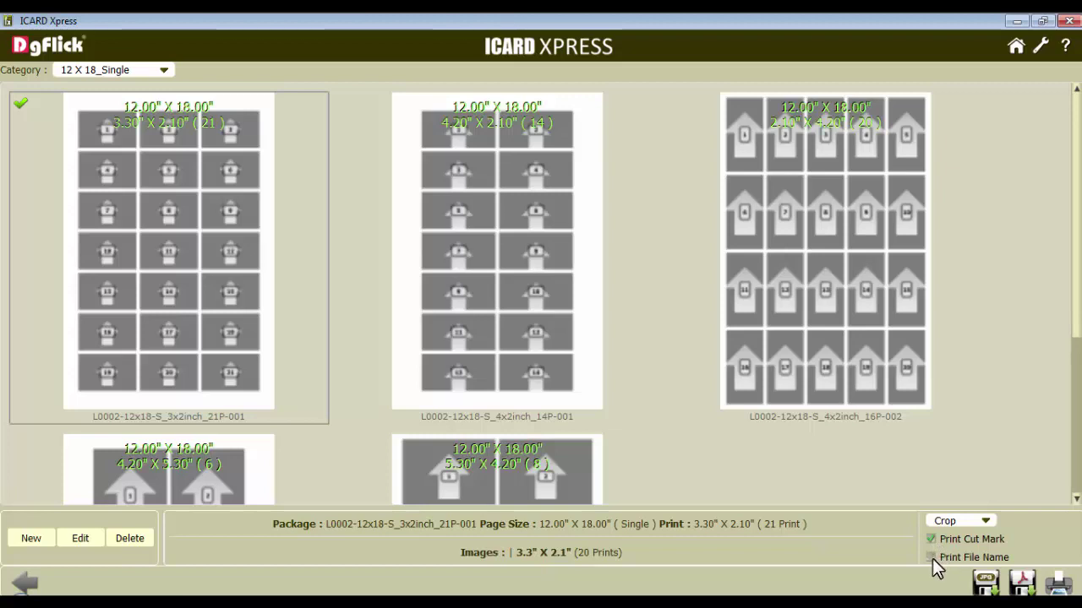
Step: Change how the card images fill the layout slots from cropping to Fit
left_click(979, 520)
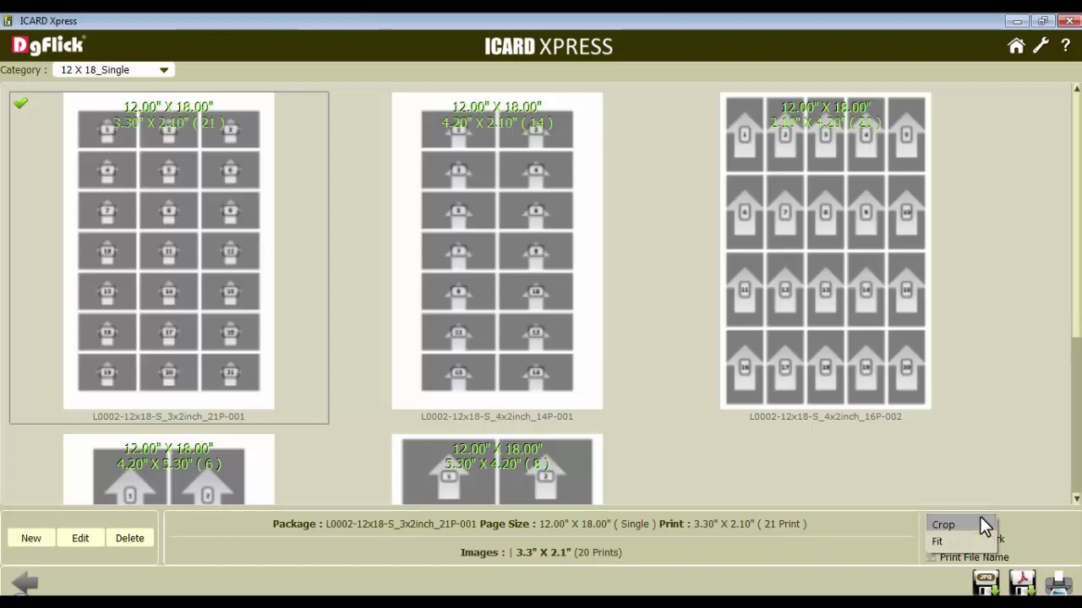
left_click(946, 525)
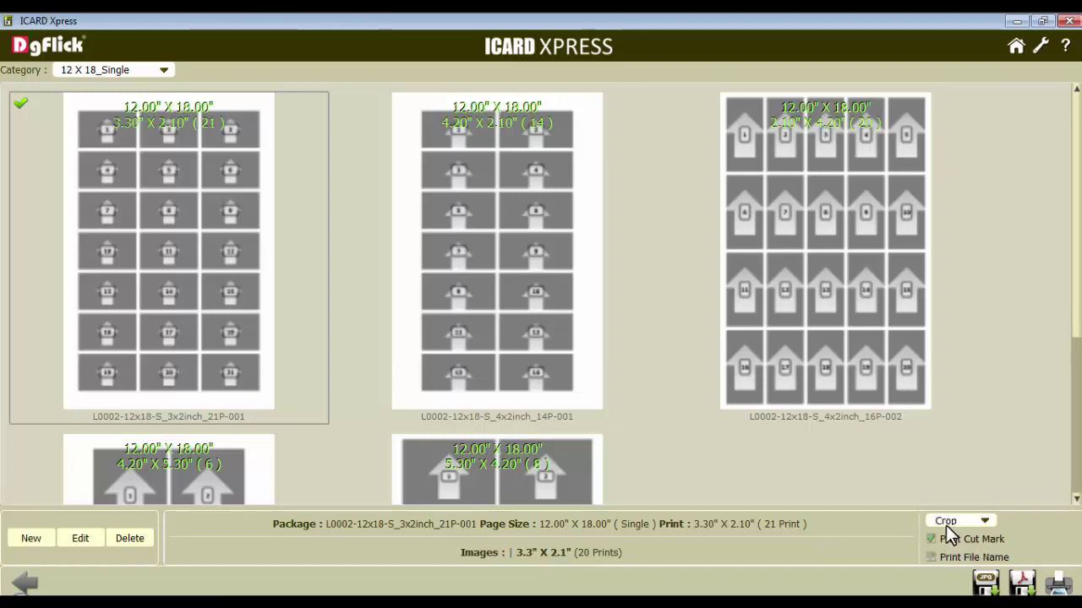
left_click(981, 521)
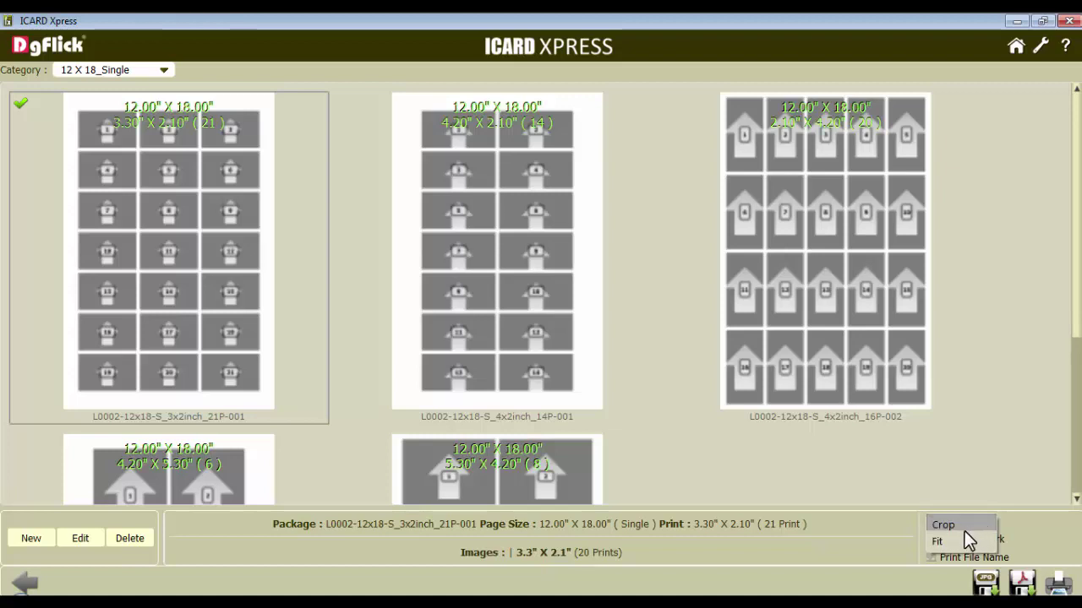
left_click(940, 543)
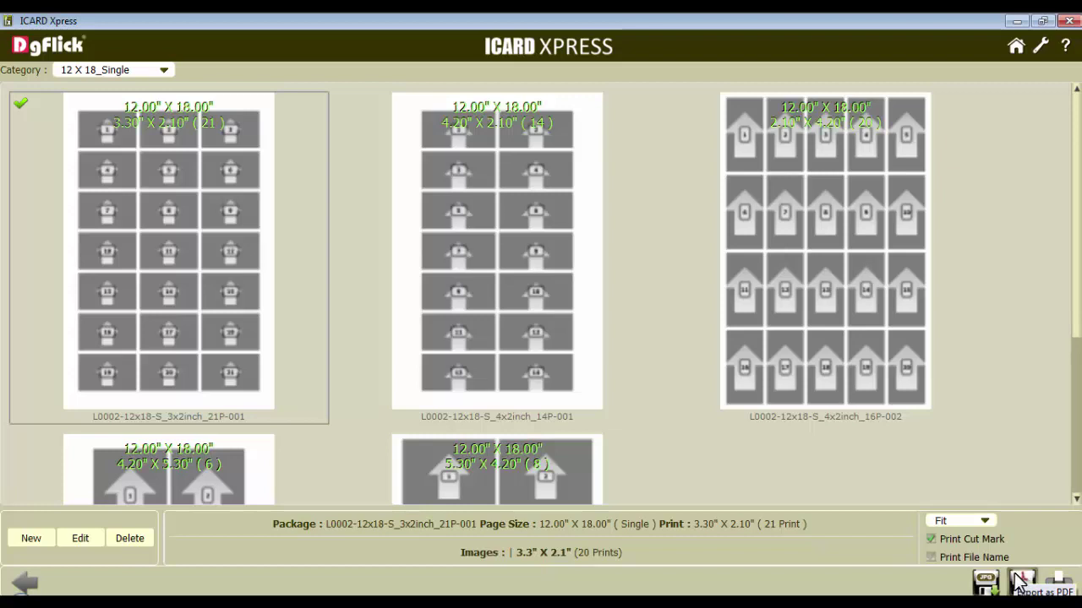
Step: Export the card package as JPG named Package-1 to the My ICARD Package folder, optimized for file size
left_click(987, 583)
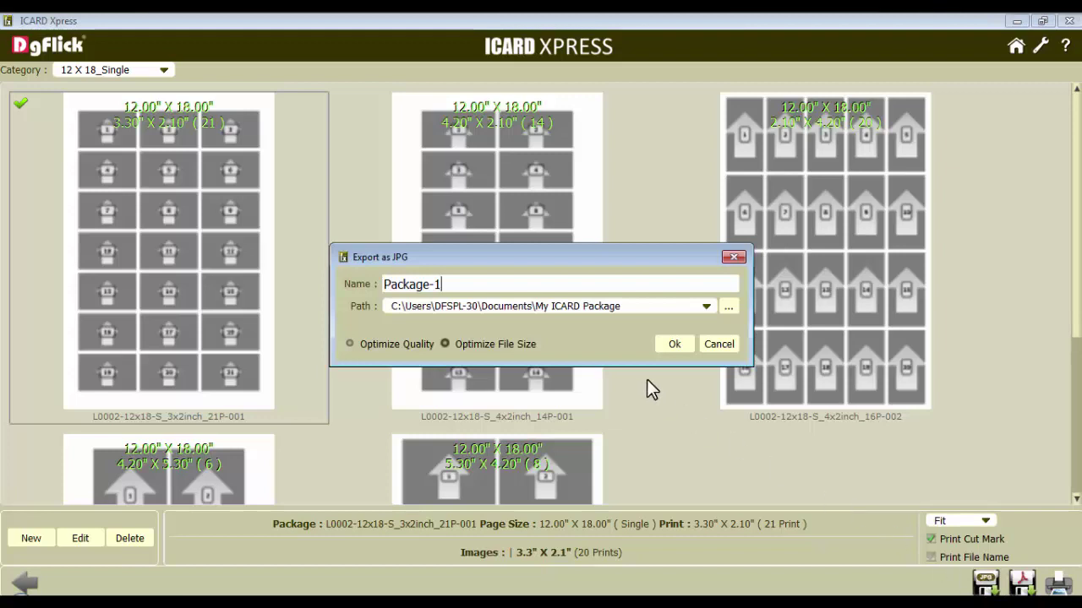
left_click_drag(484, 282, 346, 281)
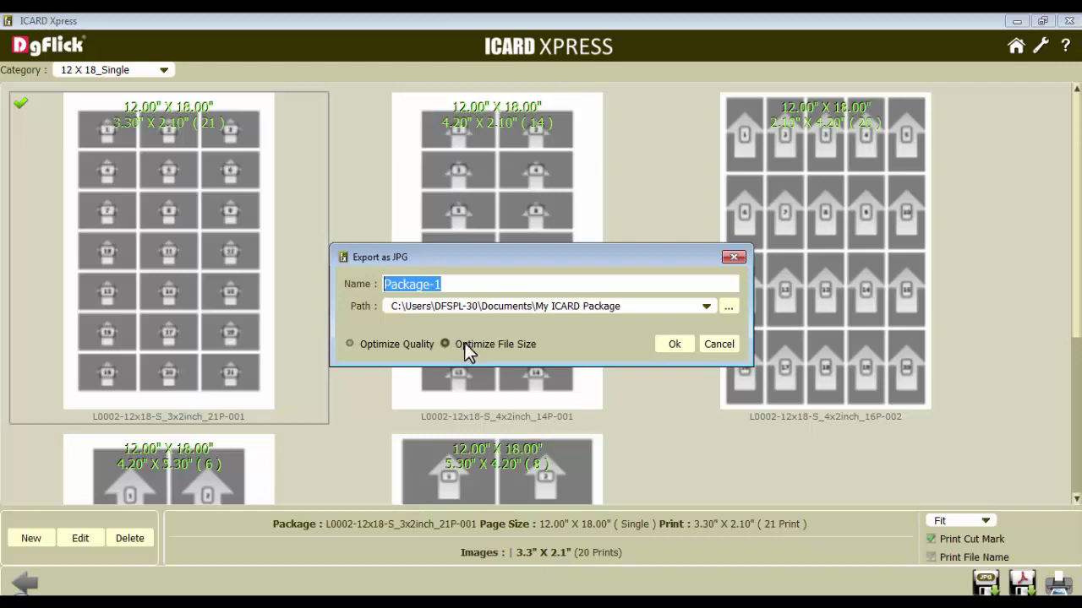
left_click(673, 345)
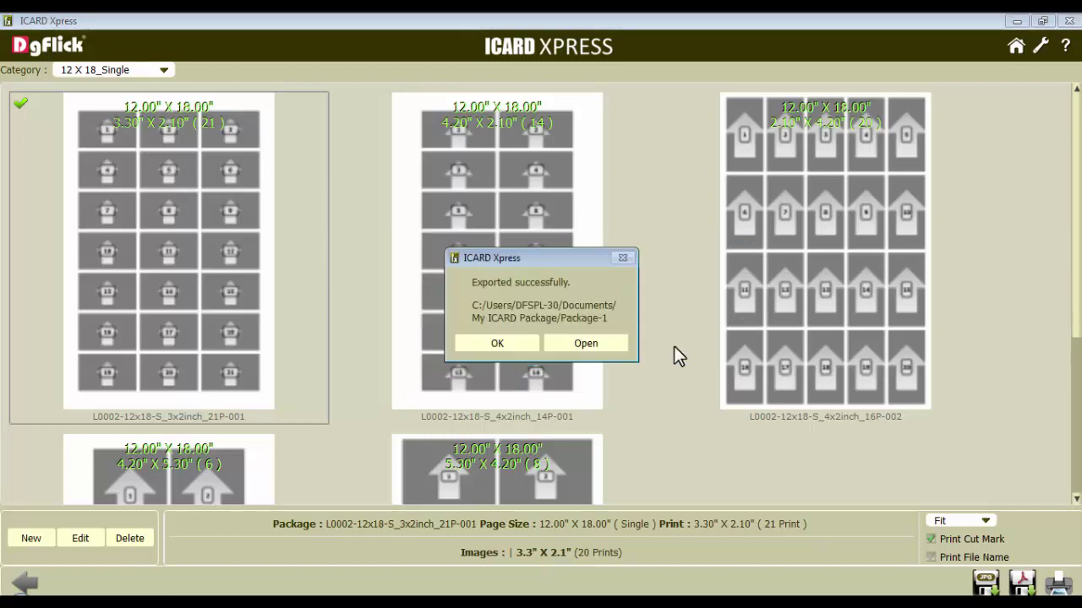
left_click(497, 343)
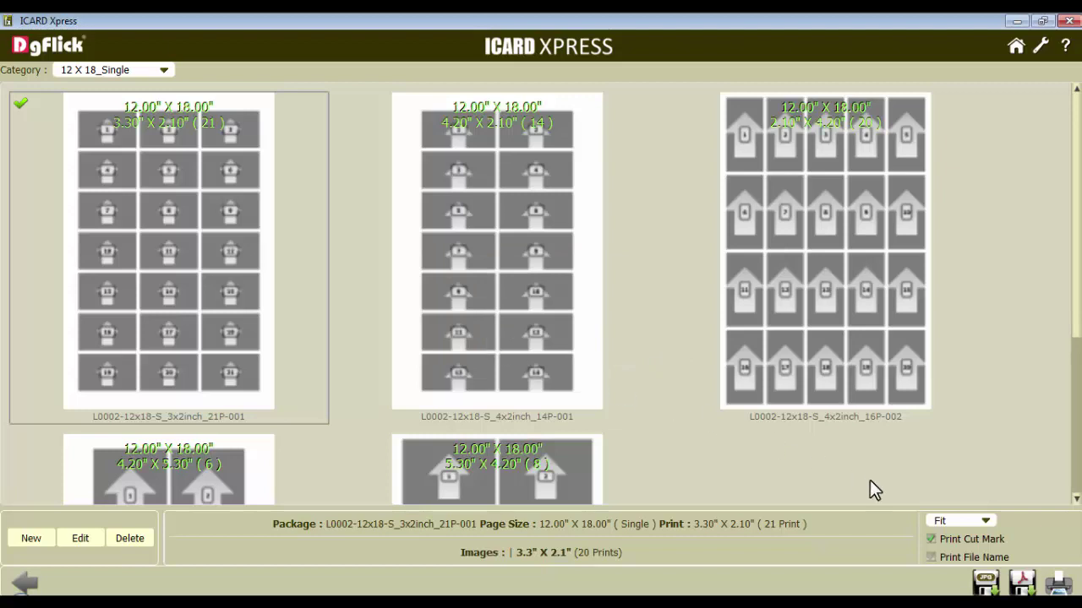
Step: Export the card package as PDF named Package-2 to the My ICARD Package folder
left_click(1018, 581)
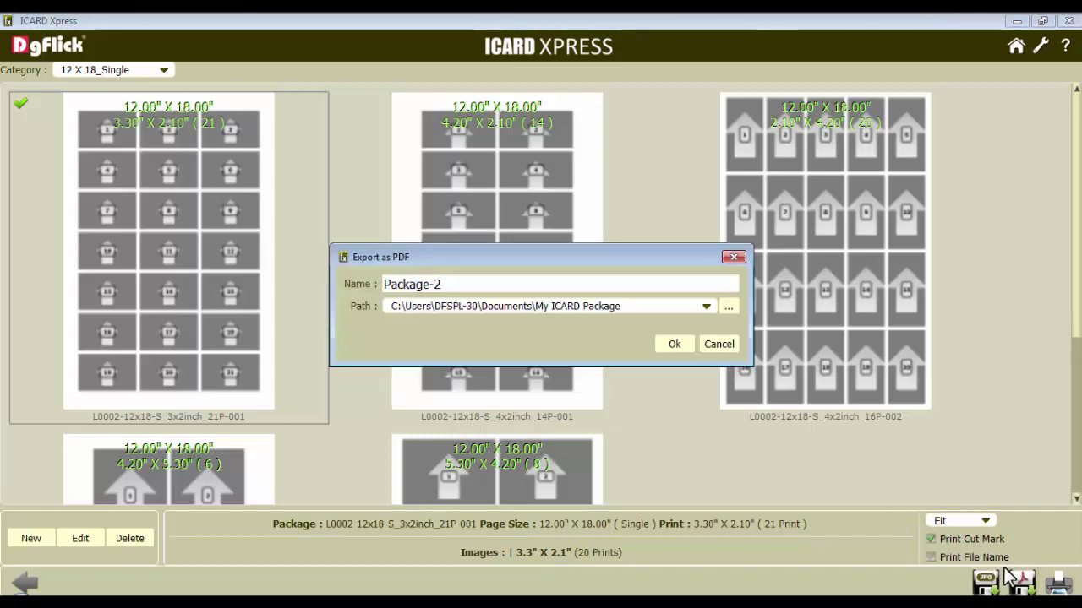
left_click_drag(474, 285, 361, 284)
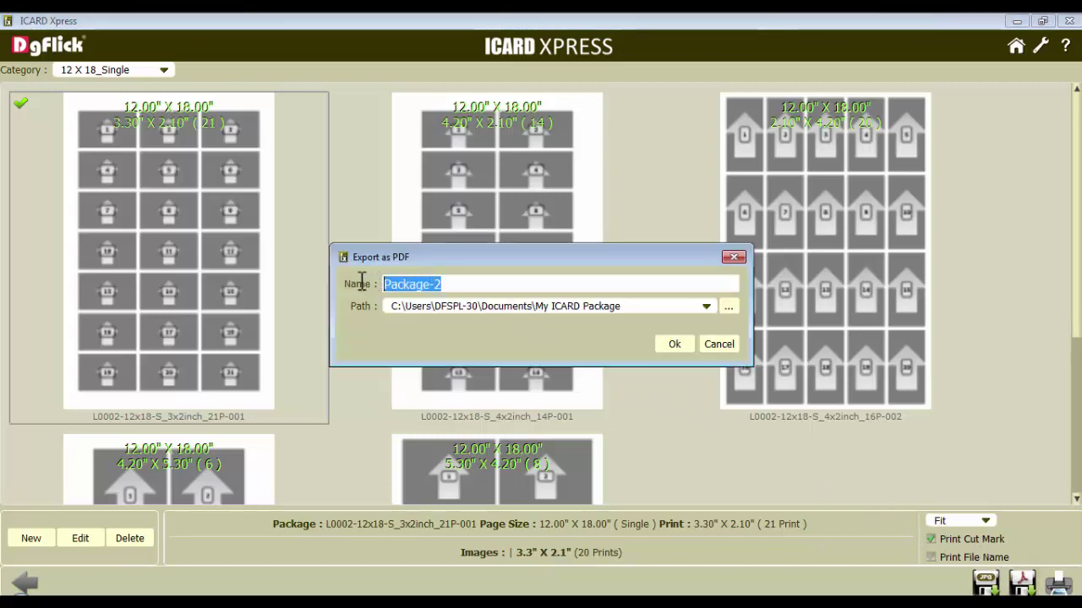
left_click(683, 343)
left_click(497, 344)
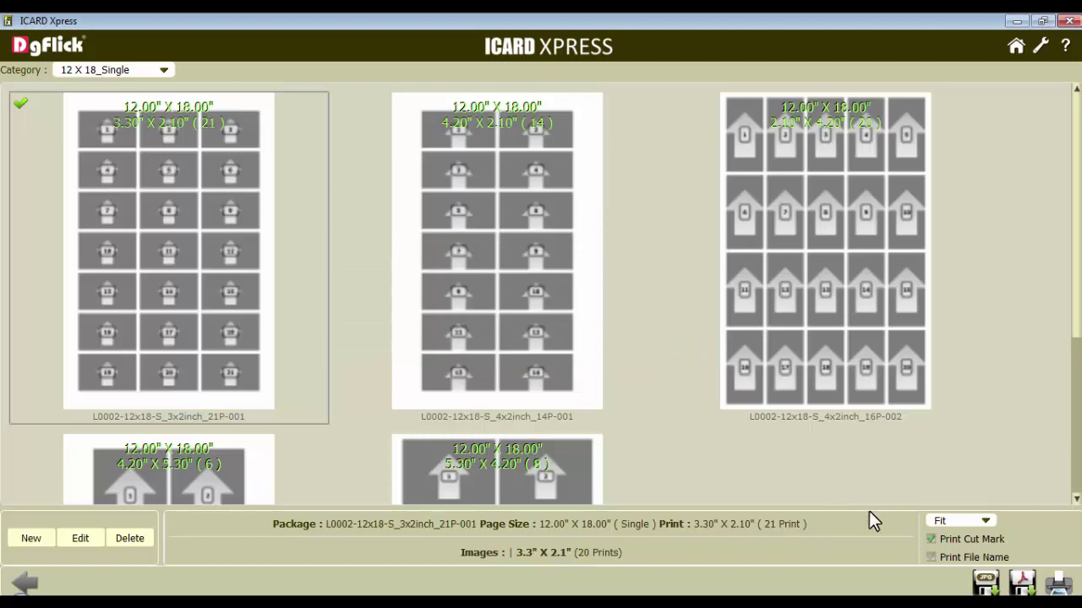